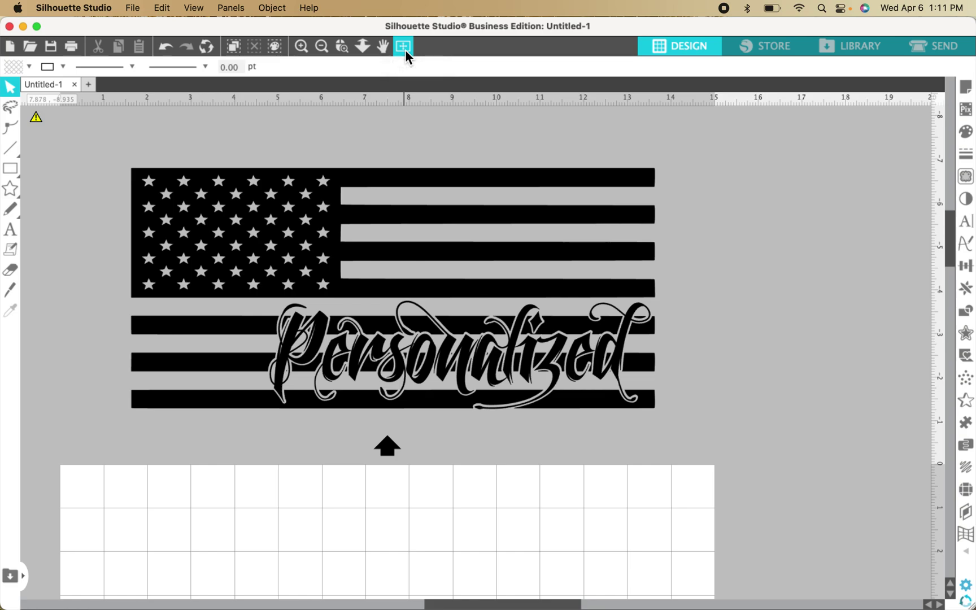
Look over the whole workspace, including the Personalized flag sample, the two plain flags and the empty page
click(405, 49)
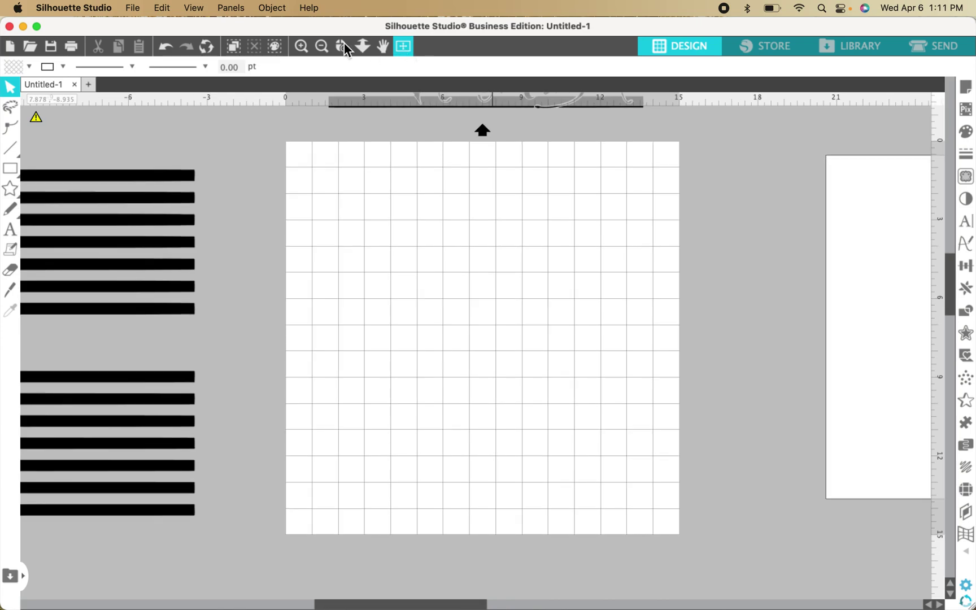
click(325, 54)
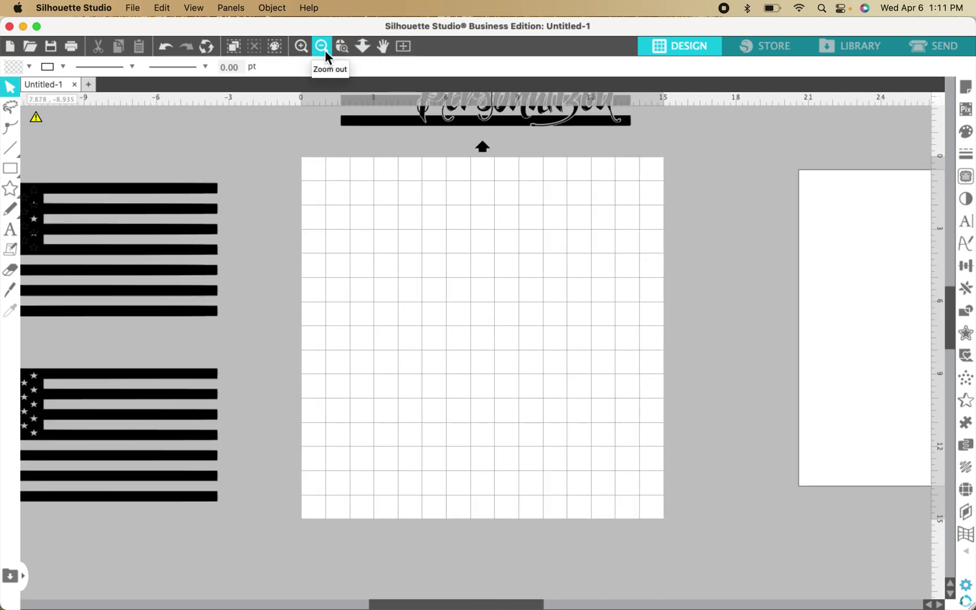
click(325, 49)
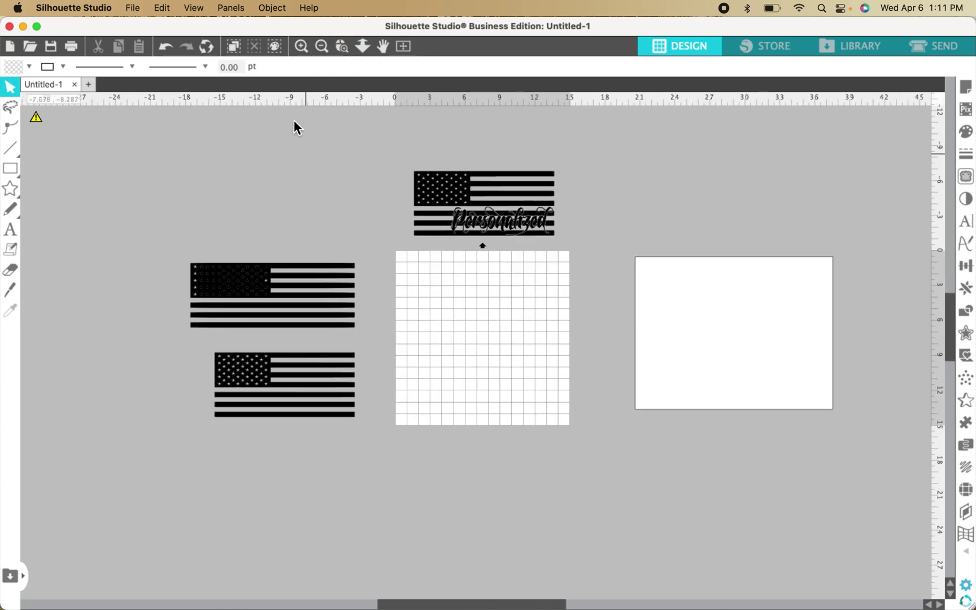
click(299, 49)
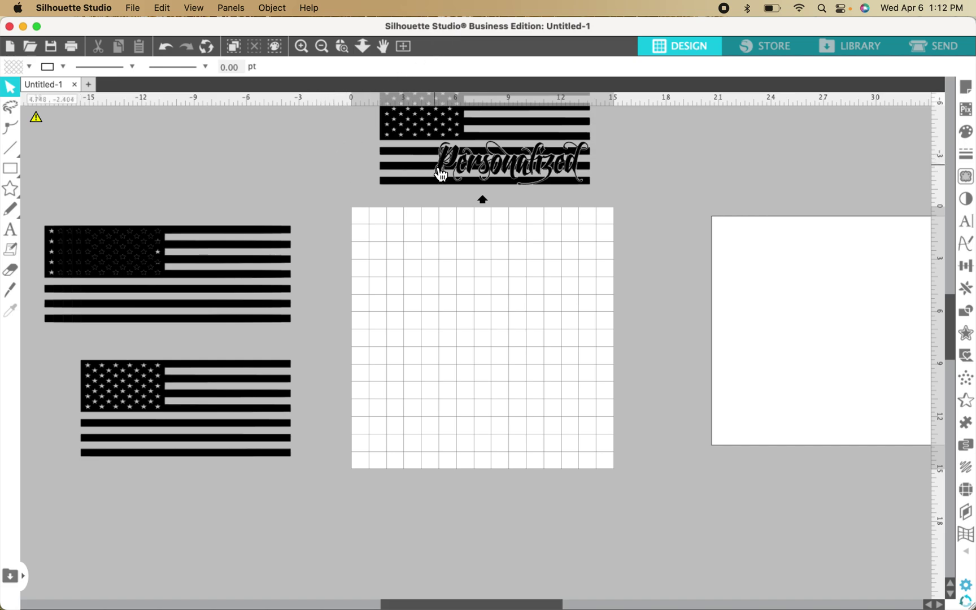
click(383, 46)
drag(383, 169, 384, 231)
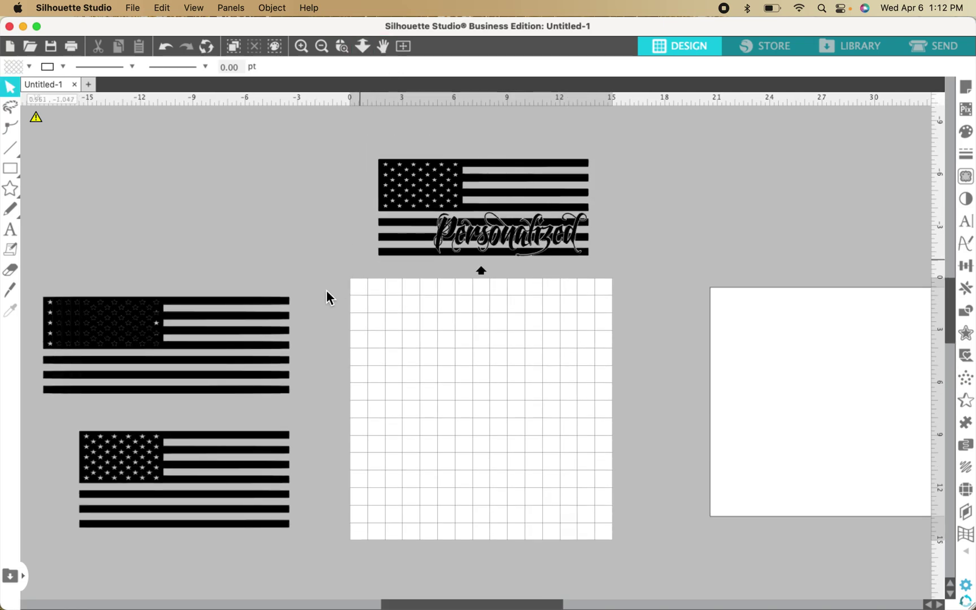
Switch to Safari, preview the Fine Art America black and white American flag image and check its image-saving options
key(ctrl+Up)
click(209, 280)
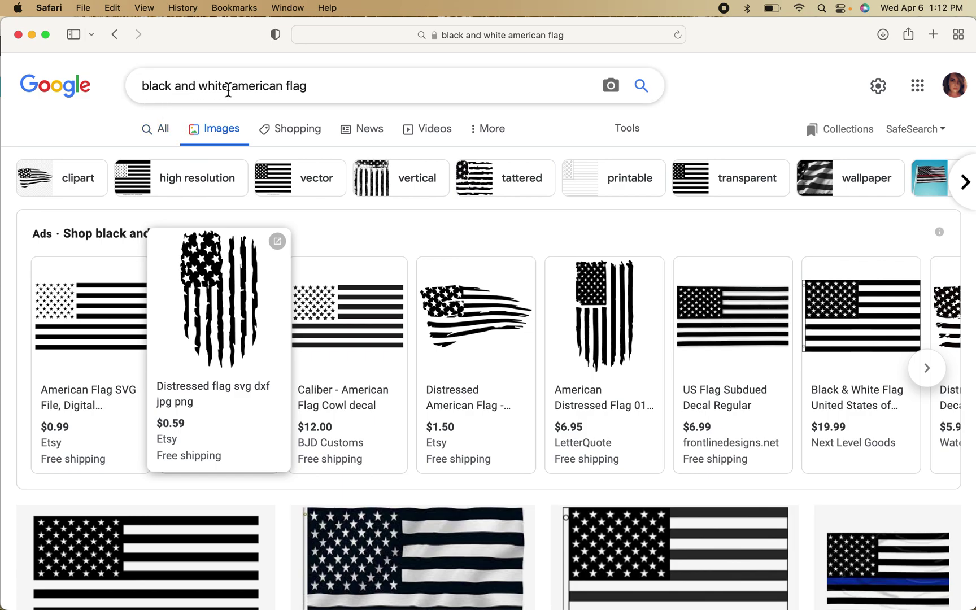
scroll(264, 456, down, 3)
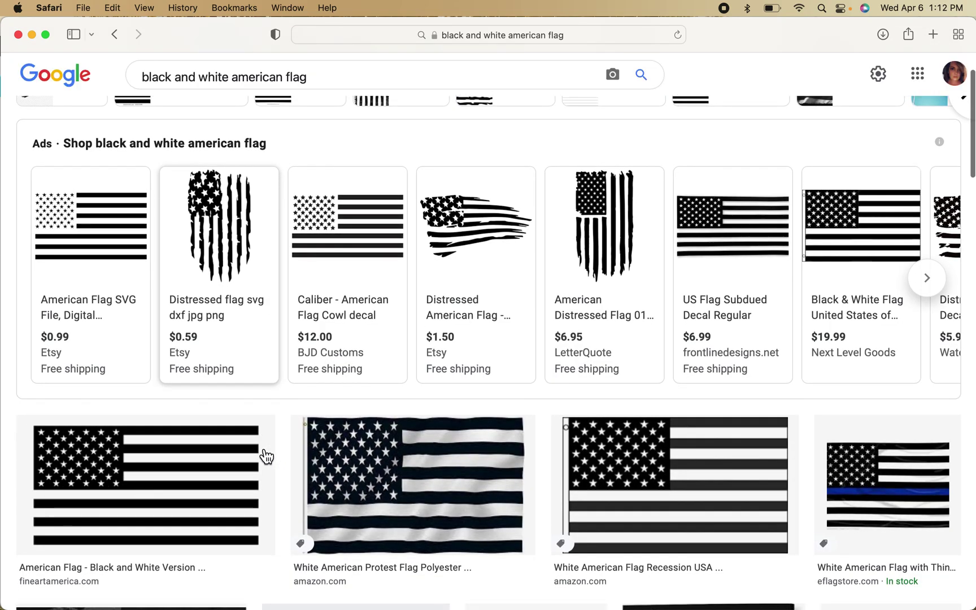
click(156, 505)
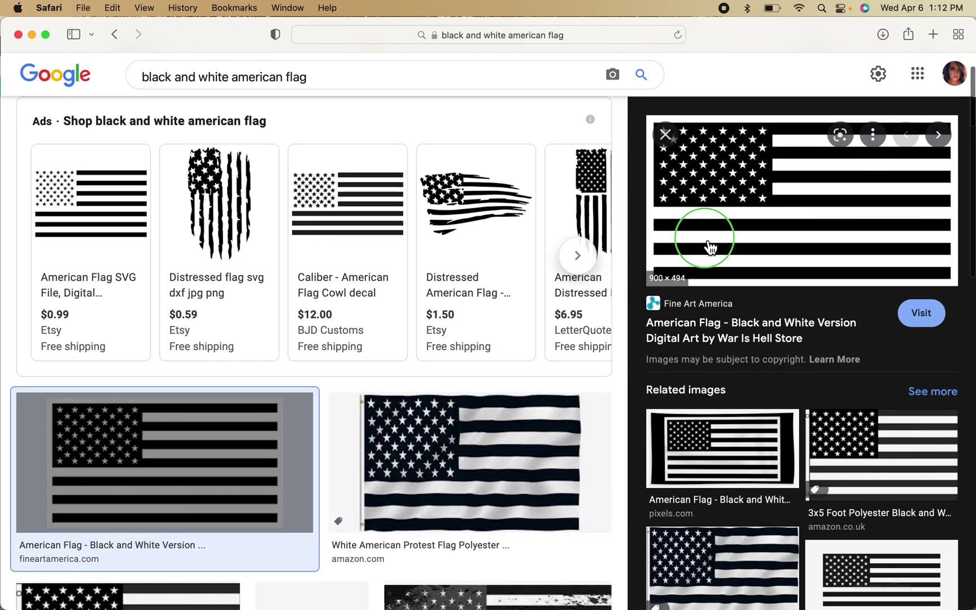
right_click(706, 238)
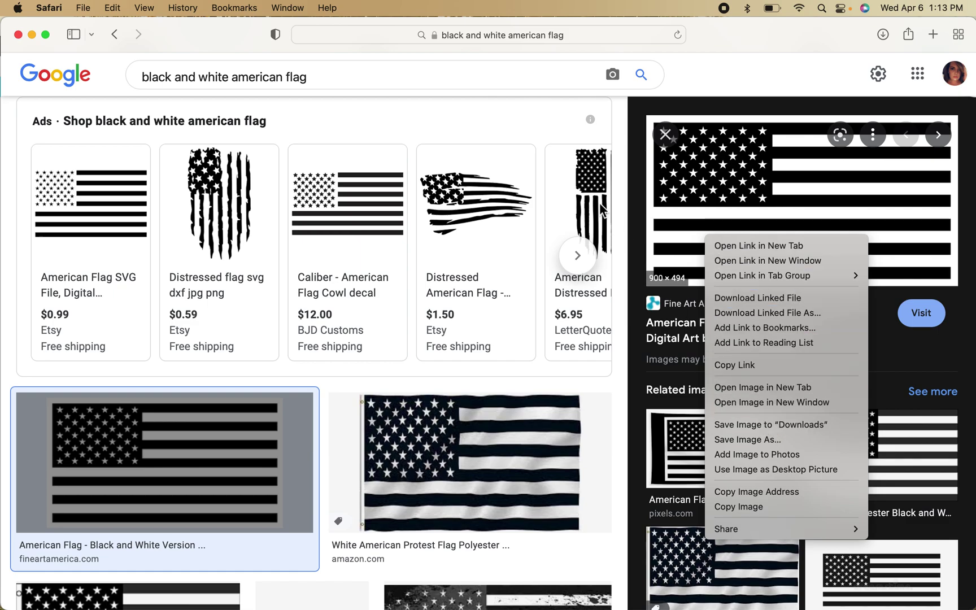
click(623, 121)
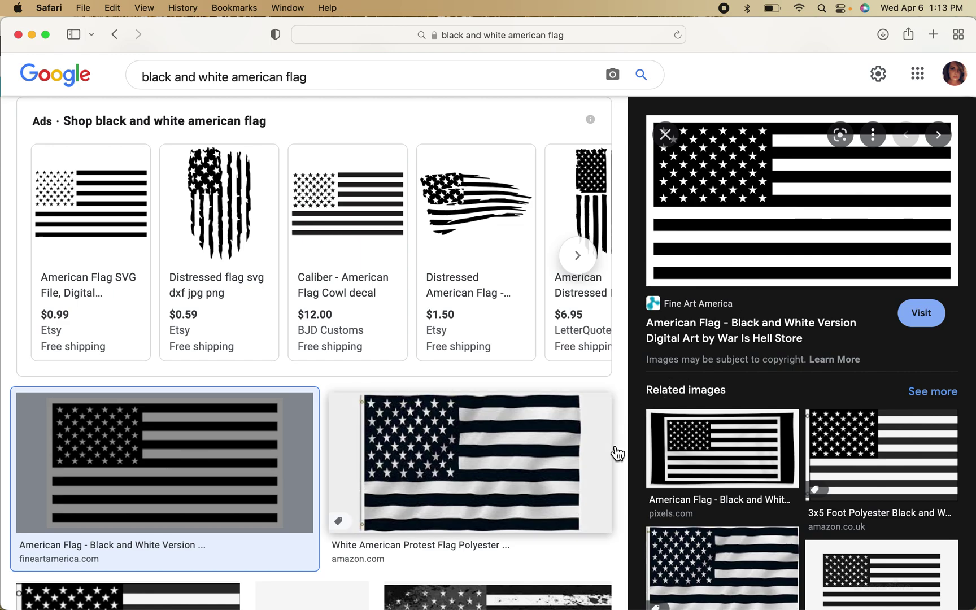
Close the image preview and browse the black and white American flag results, including the Etsy SVG listing
scroll(624, 436, down, 5)
scroll(620, 436, down, 3)
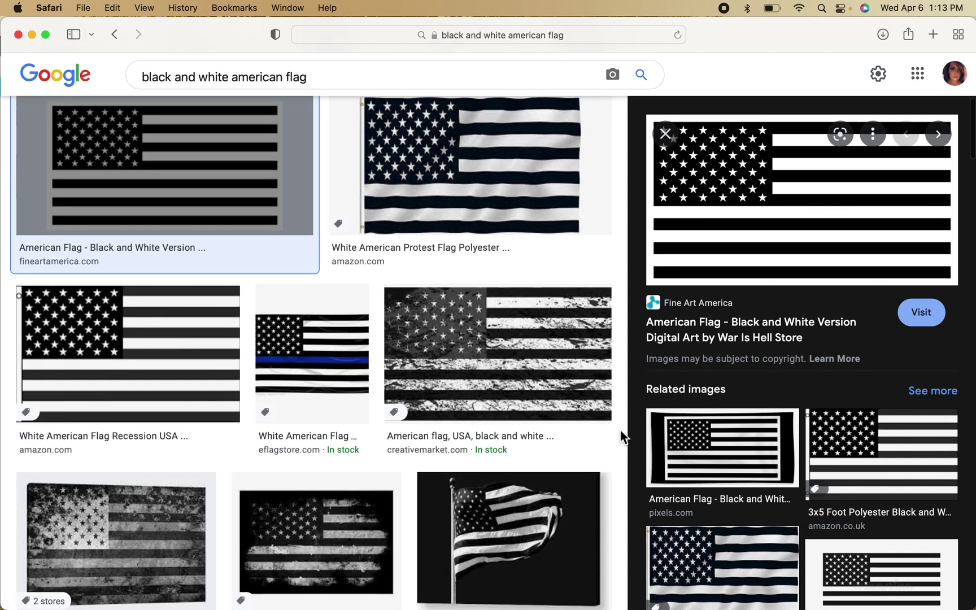
scroll(620, 436, up, 5)
scroll(621, 437, up, 2)
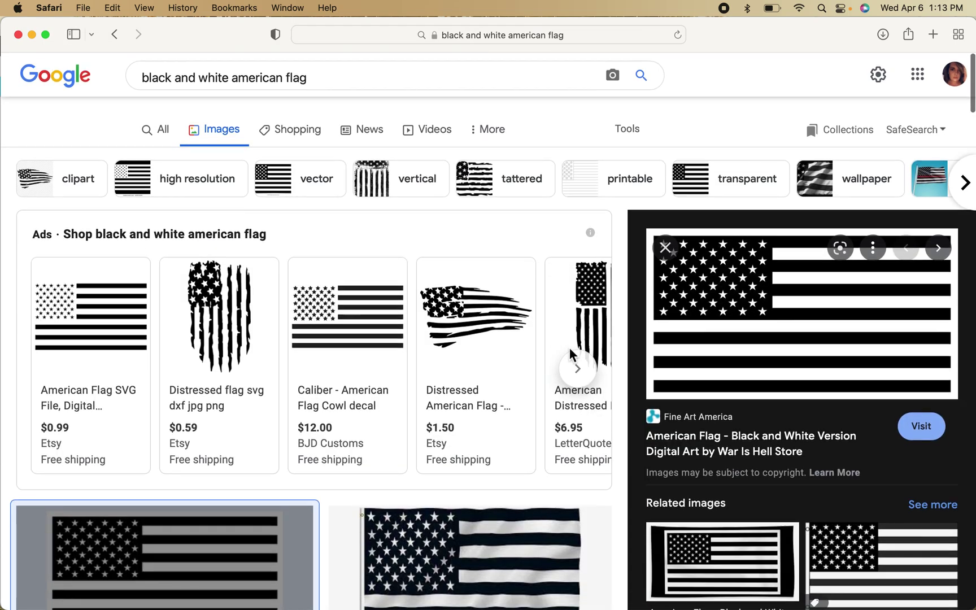
click(666, 247)
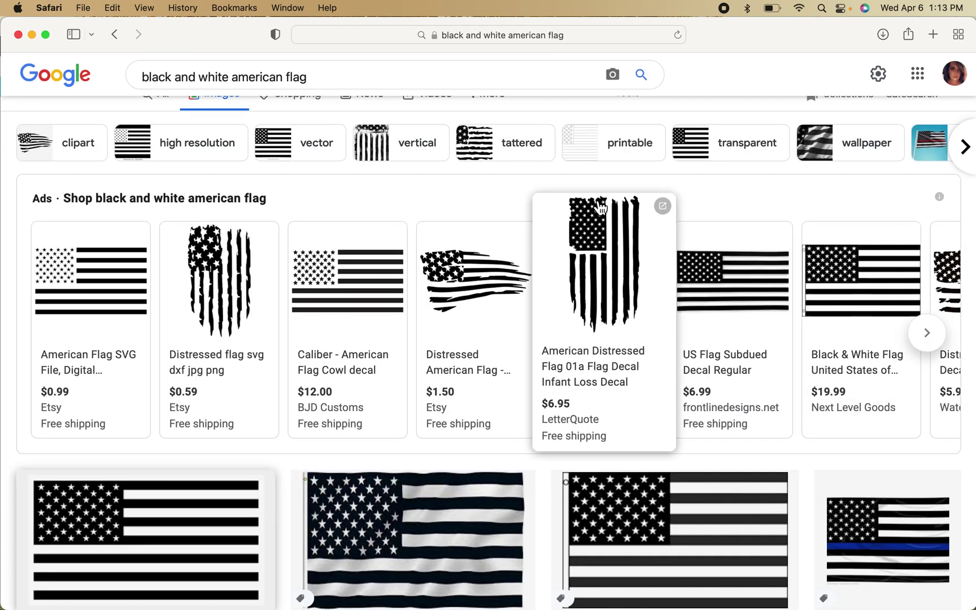
scroll(443, 176, down, 1)
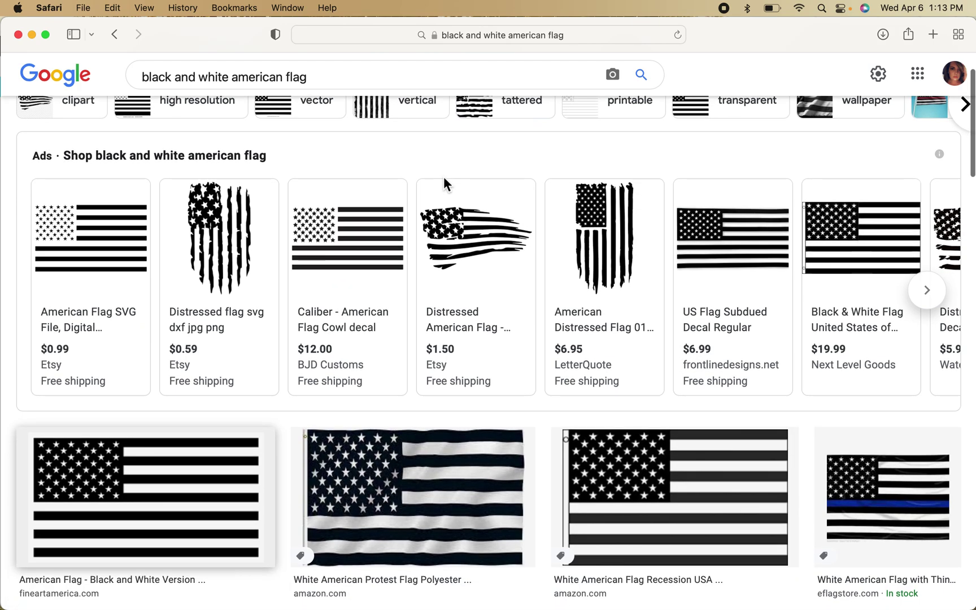
mouse_move(86, 259)
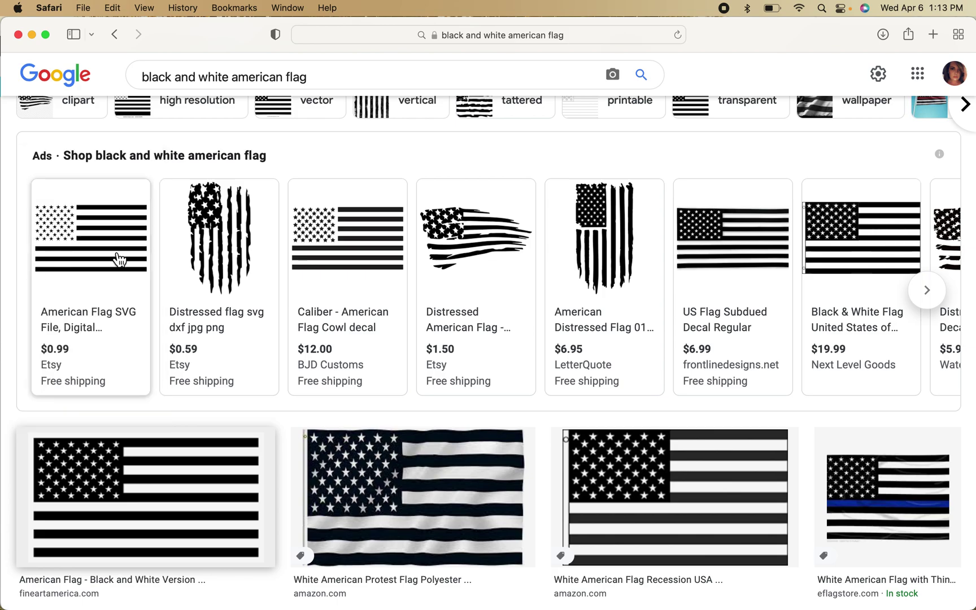
mouse_move(489, 354)
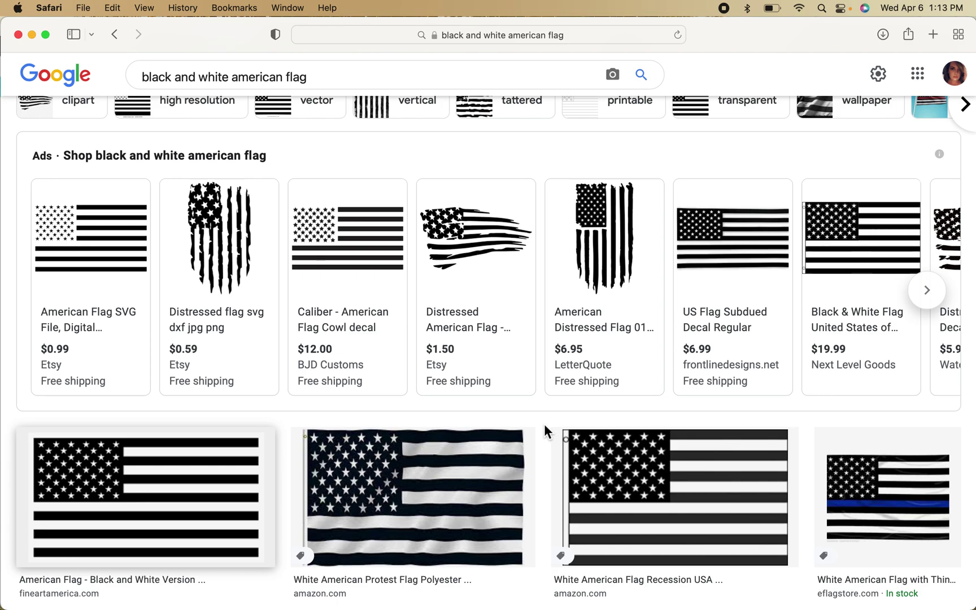
mouse_move(71, 323)
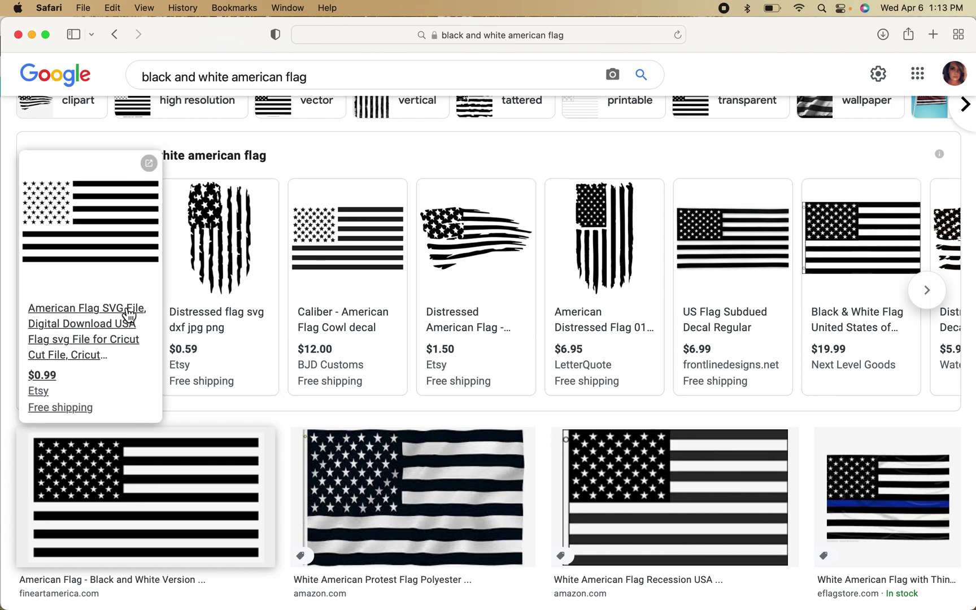
scroll(130, 314, down, 6)
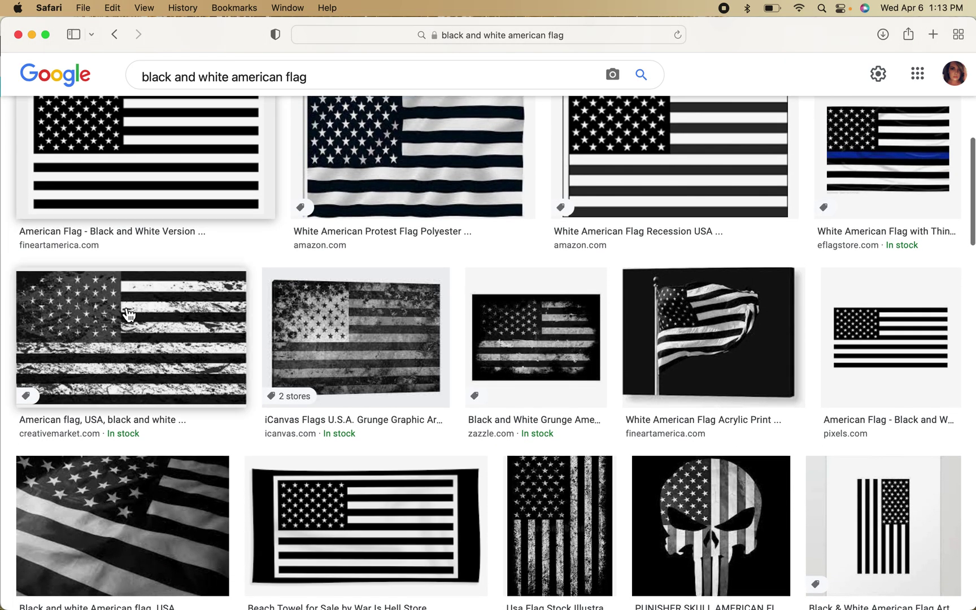
scroll(129, 314, up, 7)
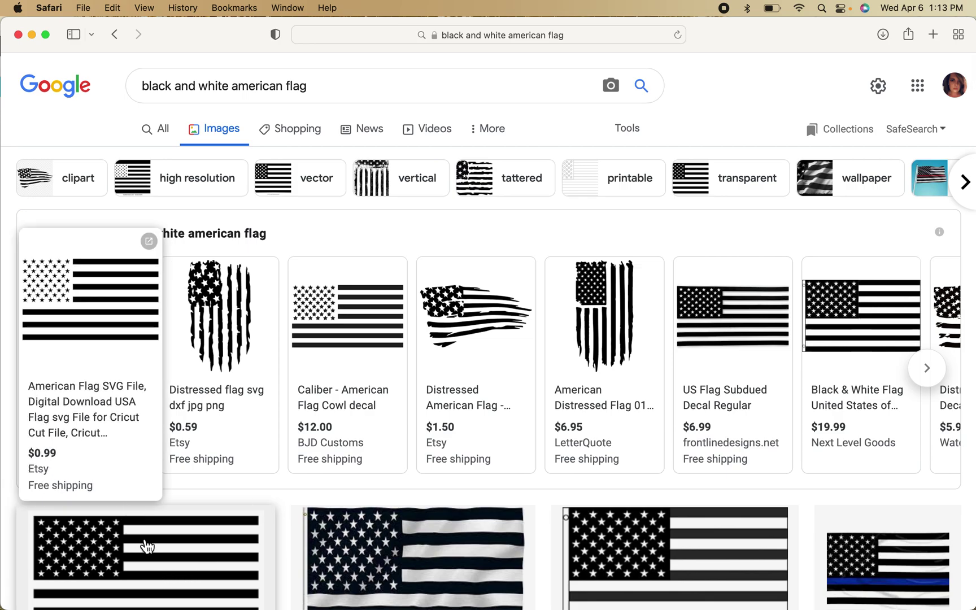
scroll(145, 549, down, 2)
scroll(150, 471, down, 10)
scroll(153, 472, down, 10)
Switch back to Silhouette Studio and move the plain flag with clean white stars onto the upper half of the page
key(ctrl+Up)
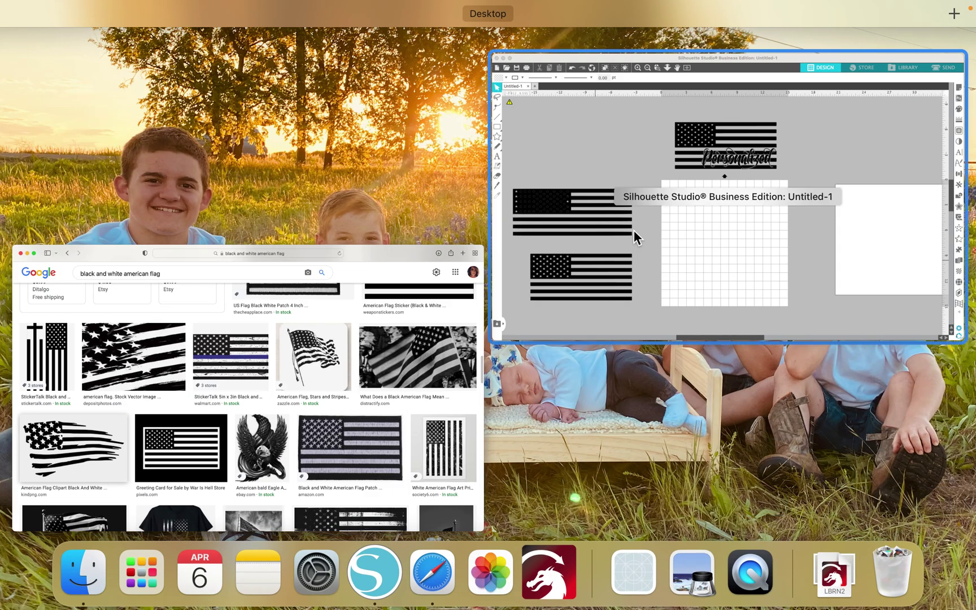
click(627, 135)
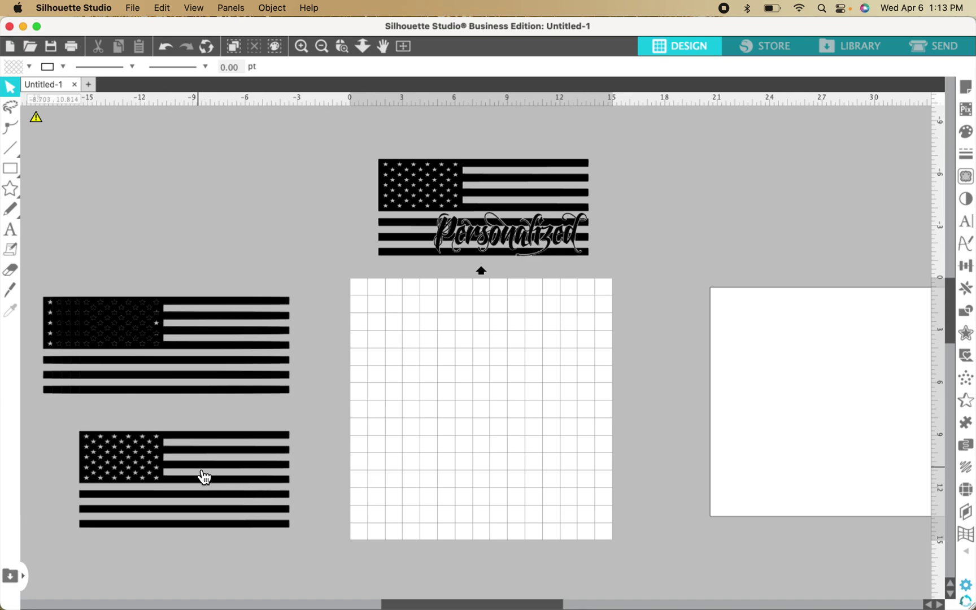
drag(203, 475, 501, 353)
click(479, 289)
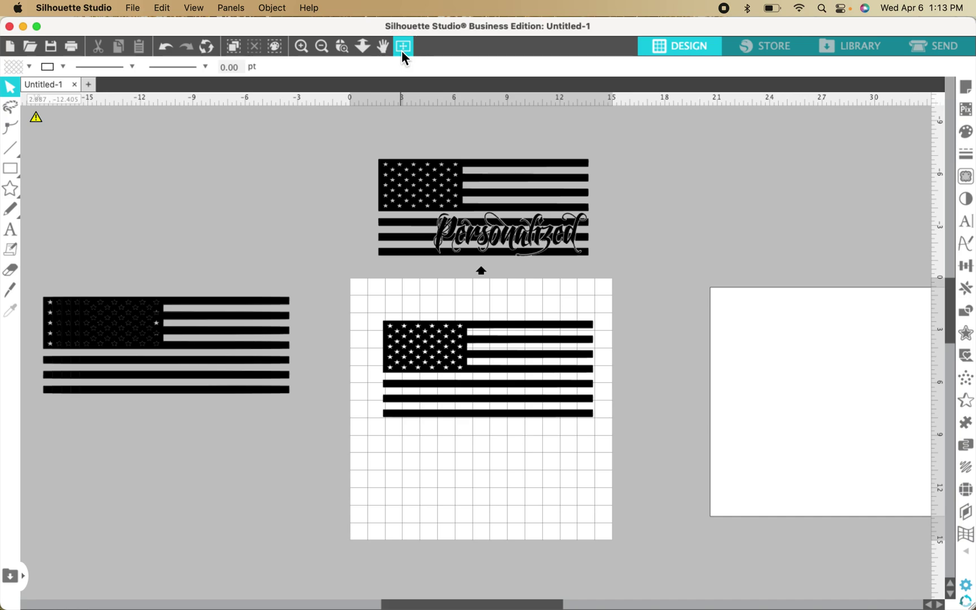
click(402, 50)
drag(477, 286, 475, 277)
click(475, 277)
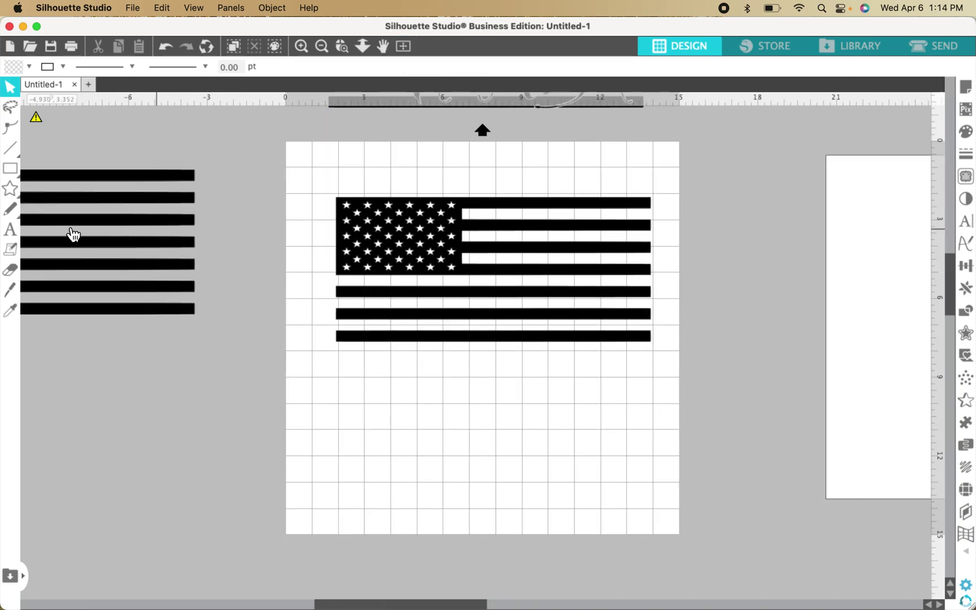
Add the text "America" on the page below the flag
click(10, 210)
click(10, 230)
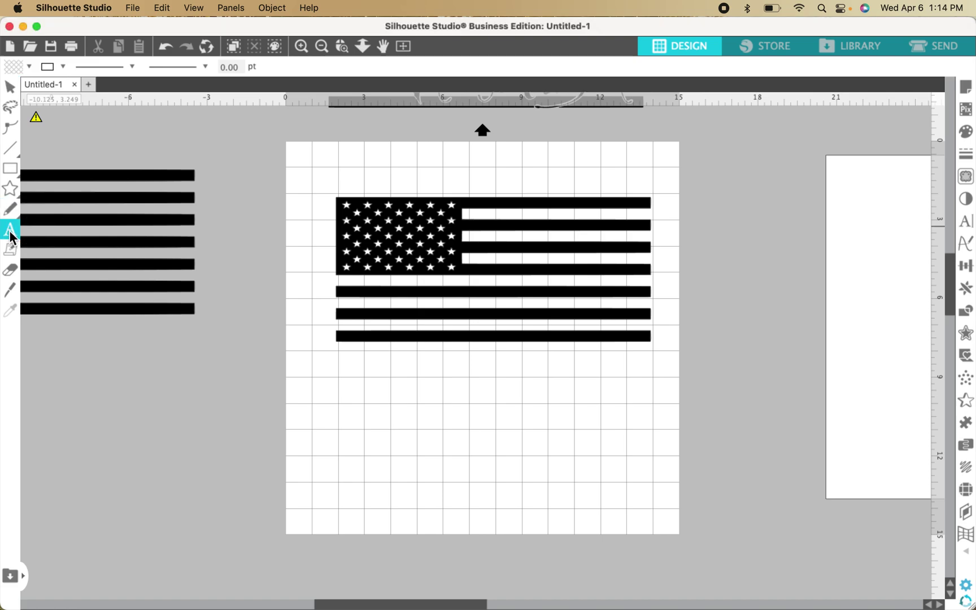
click(454, 406)
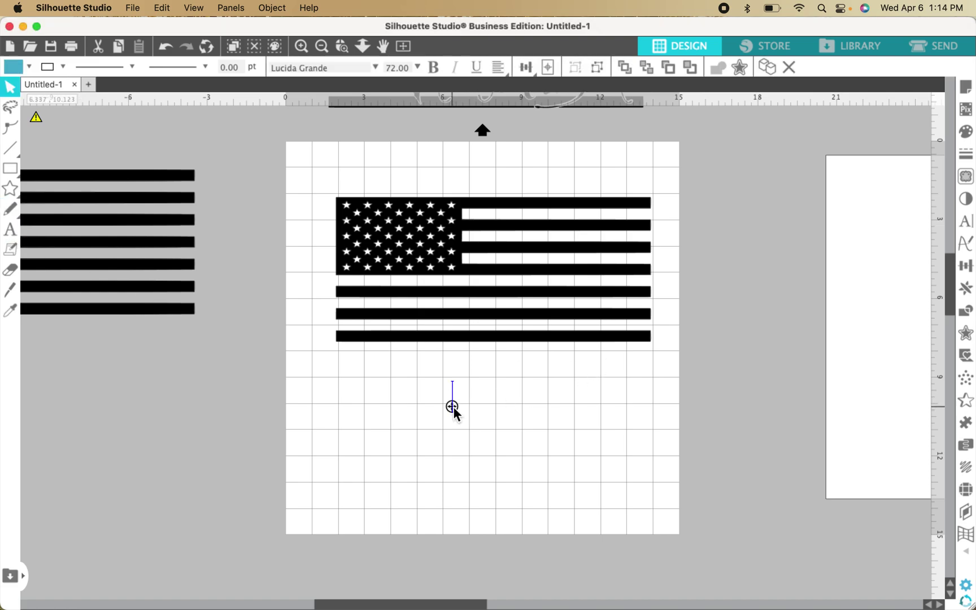
text(America)
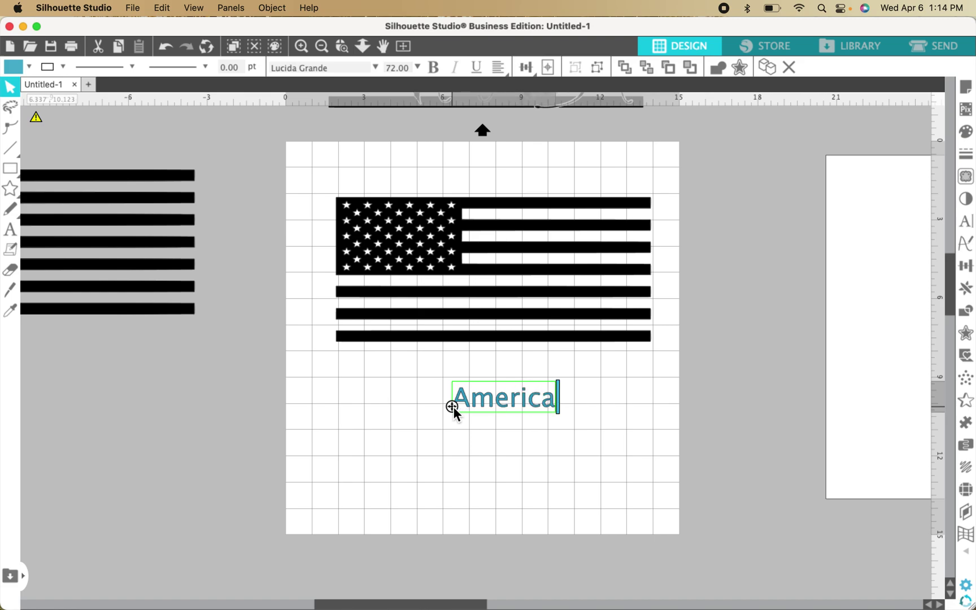
click(496, 456)
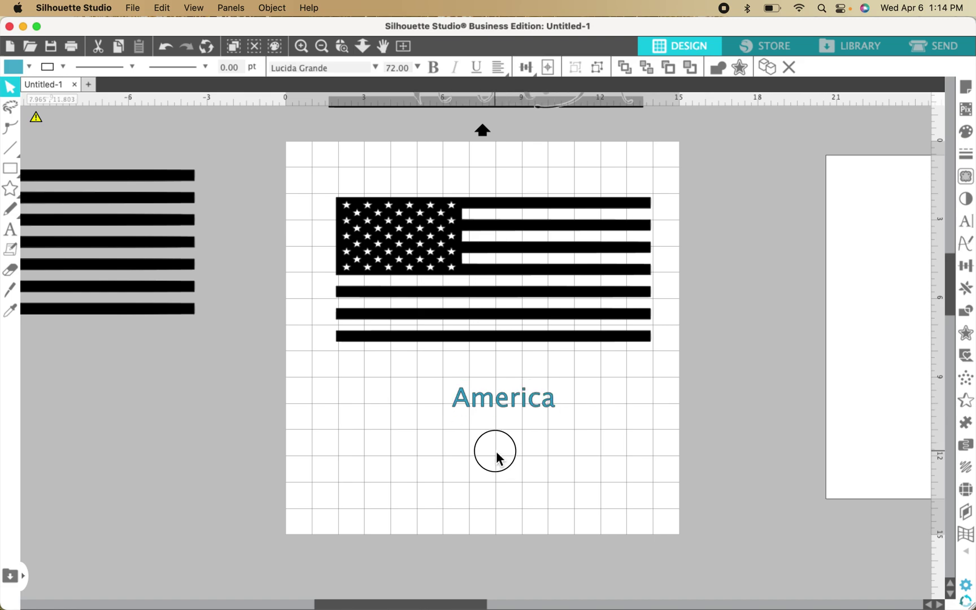
click(500, 417)
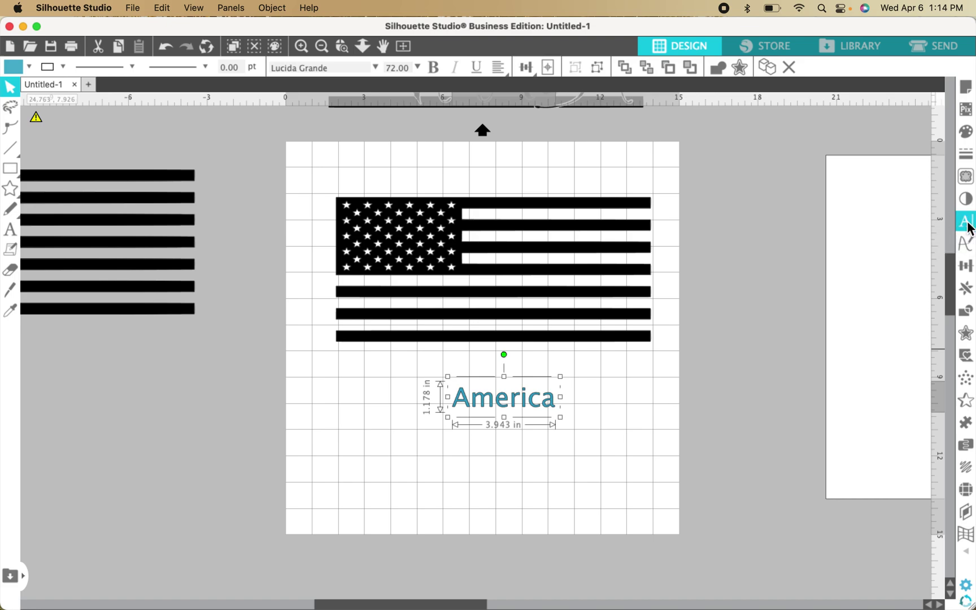
Change the font of the America text to Feathergraphy Clean
click(967, 227)
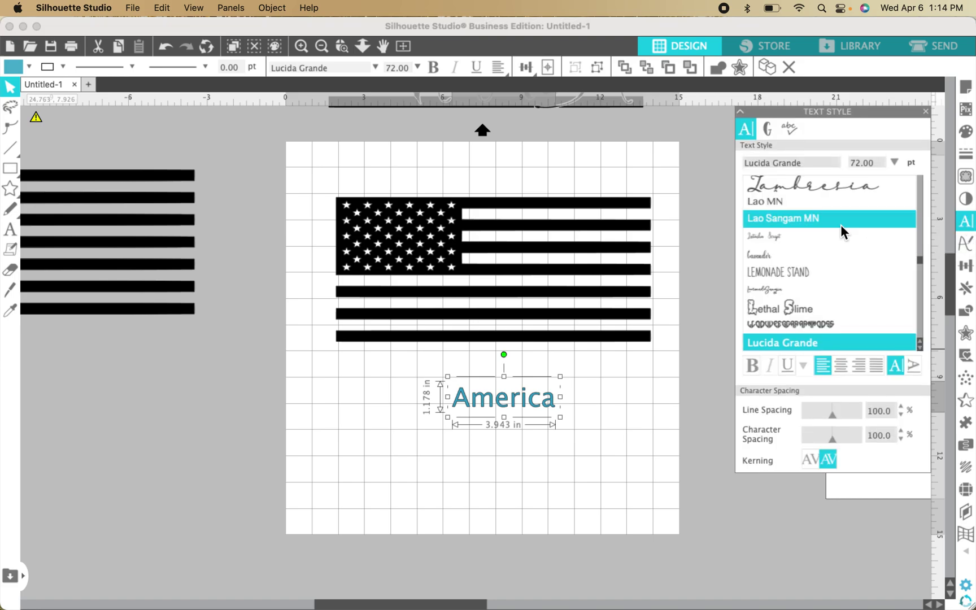
click(802, 163)
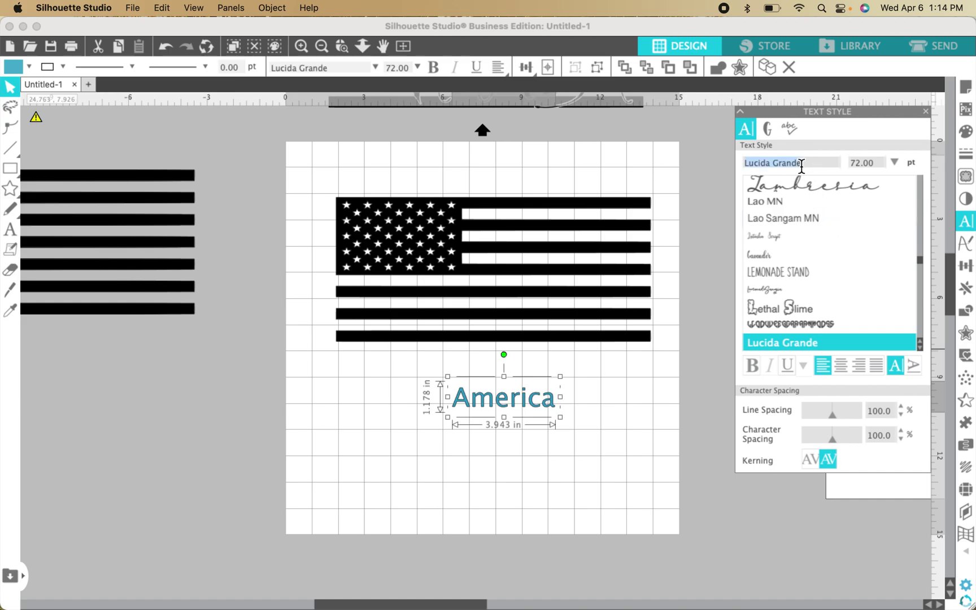
text(feathergraphy Clean)
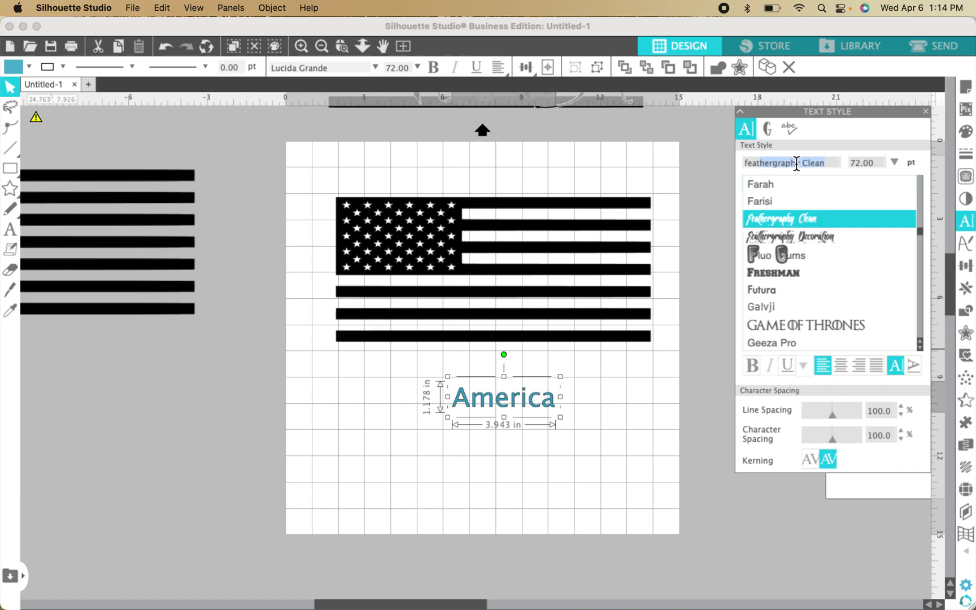
key(BackSpace)
key(BackSpace)
key(BackSpace)
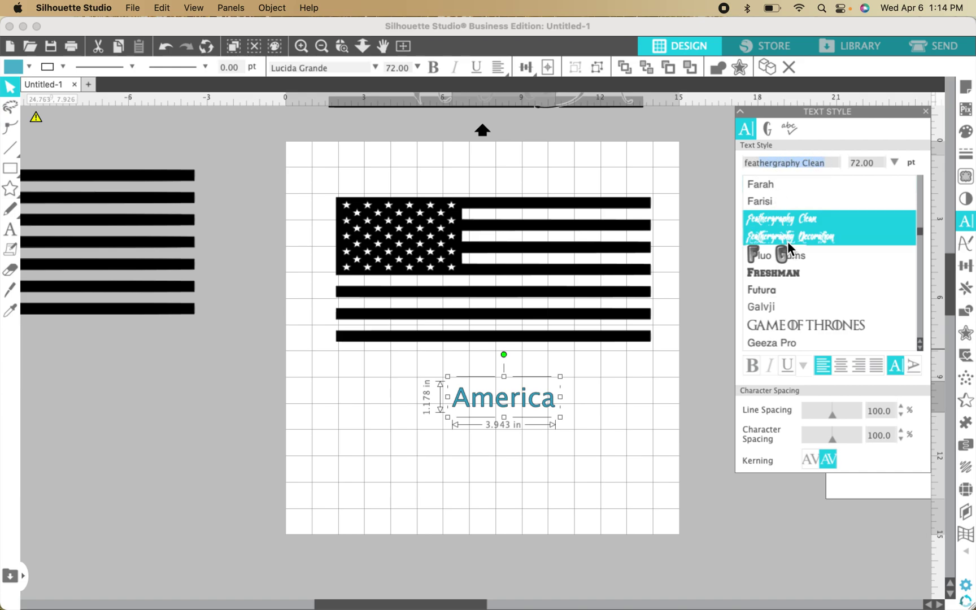
key(Return)
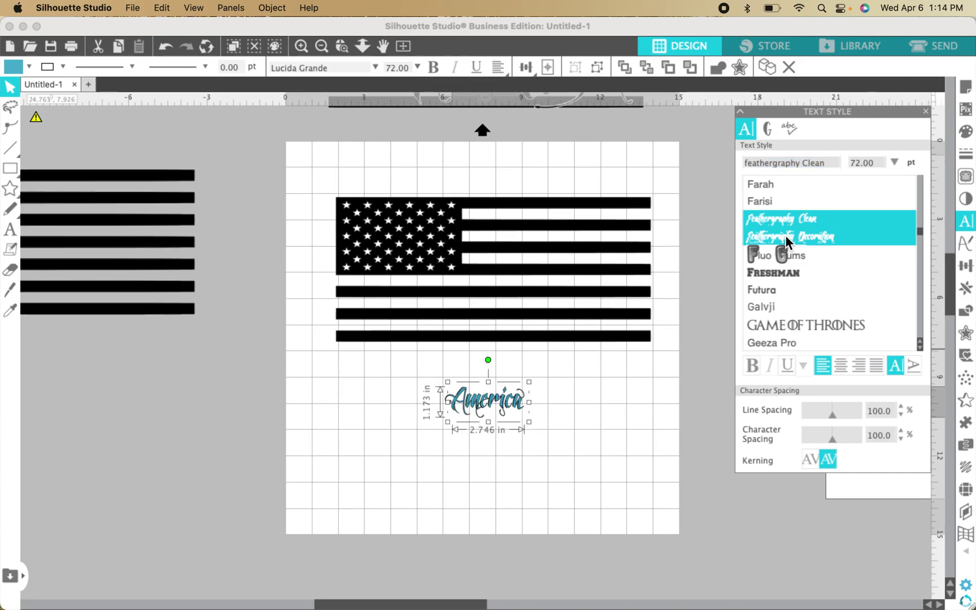
click(787, 239)
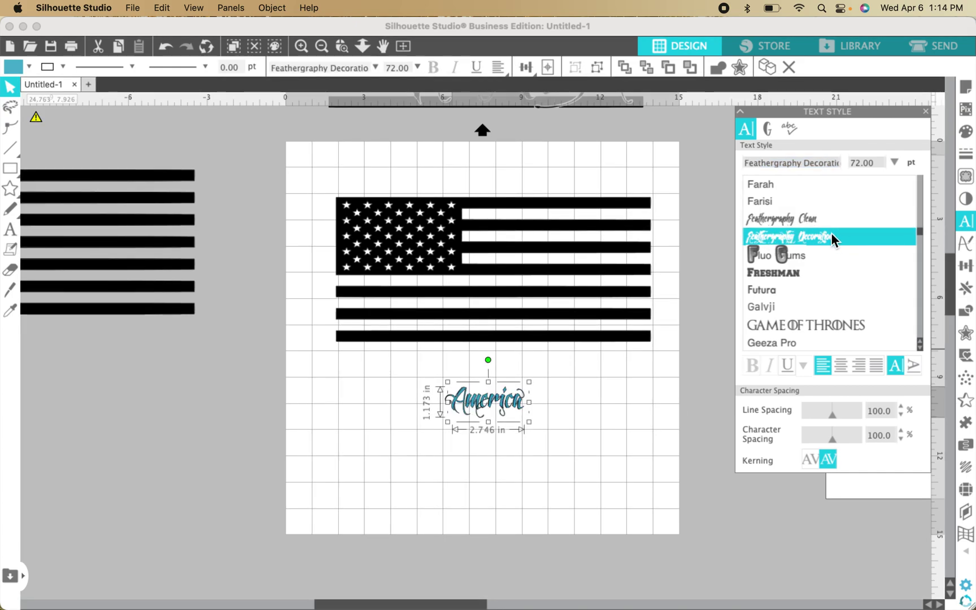
click(808, 224)
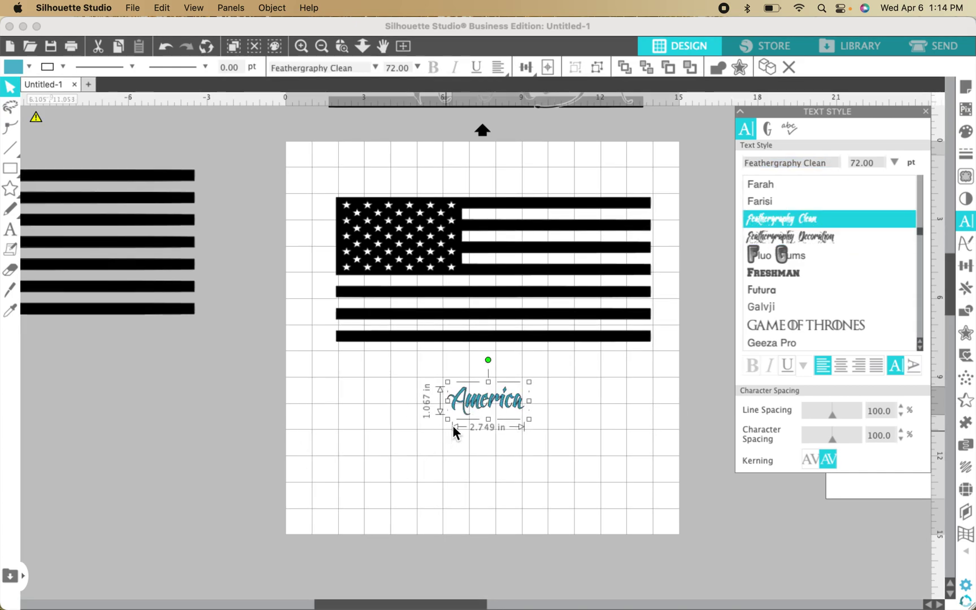
Enlarge the America text to about 6.9 in wide, centre it below the flag and change its font to Feathergraphy Decoration
drag(449, 425, 349, 481)
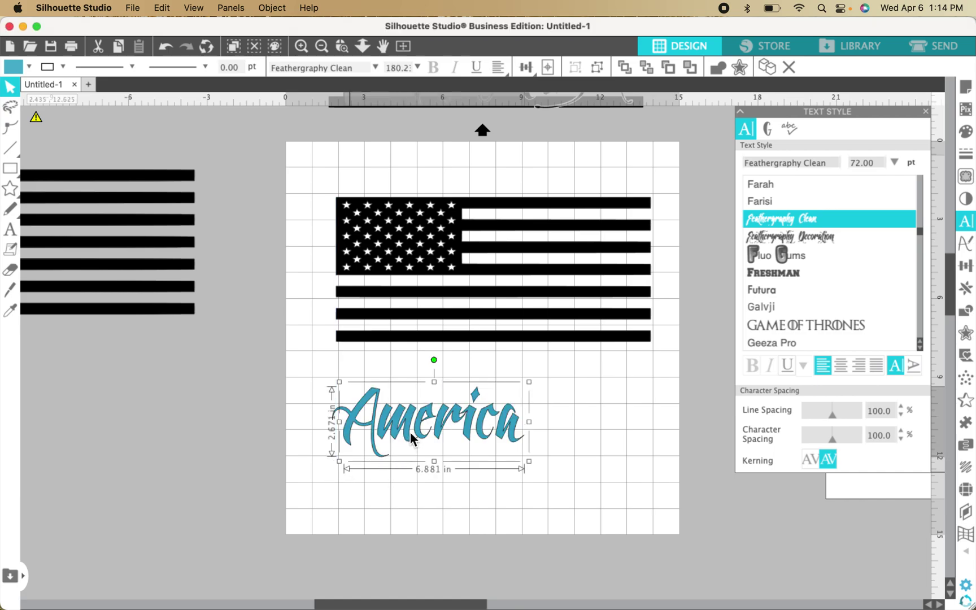
drag(410, 435, 451, 423)
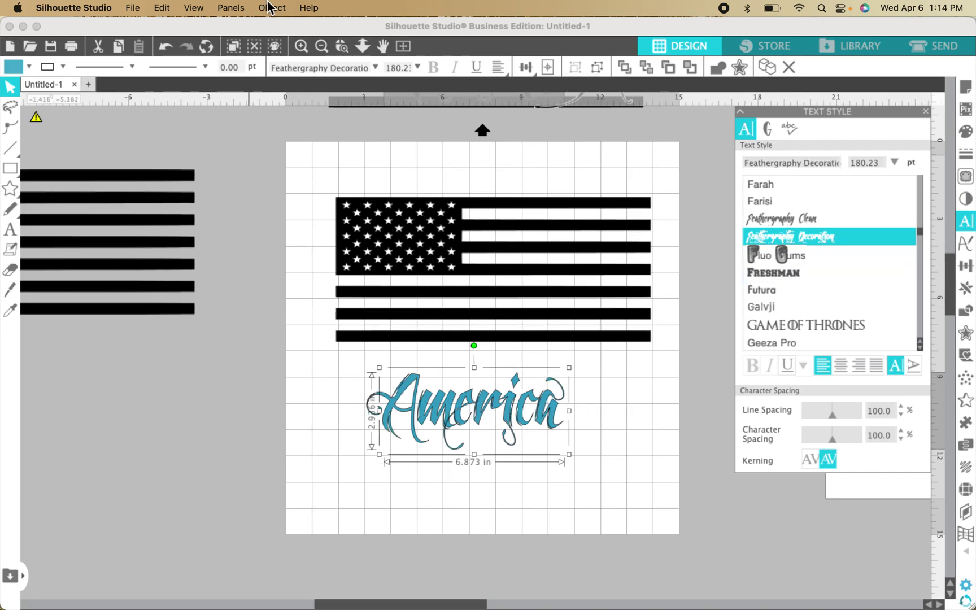
Close the text style settings and fill the America text with black
click(342, 46)
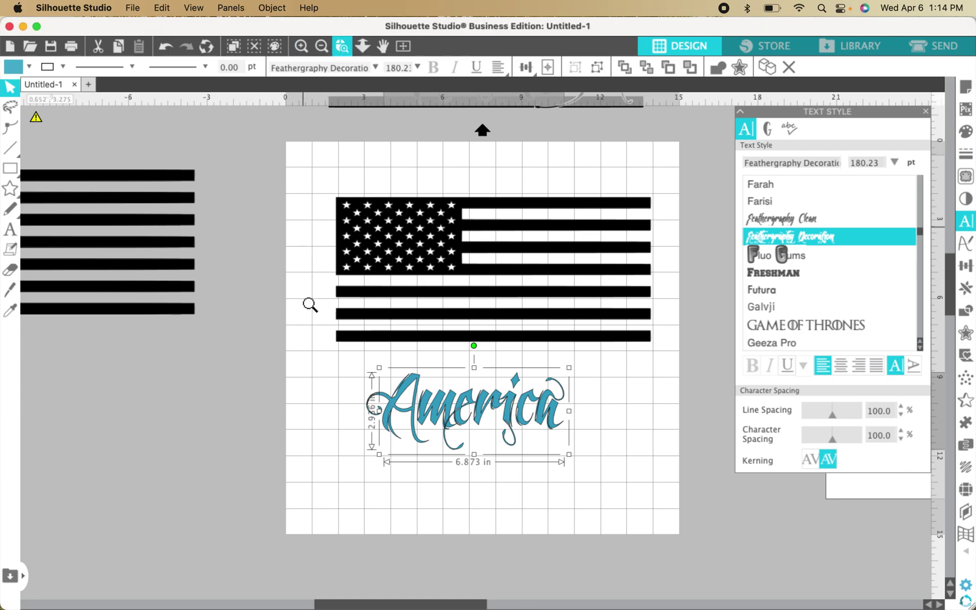
drag(359, 351, 508, 440)
key(Escape)
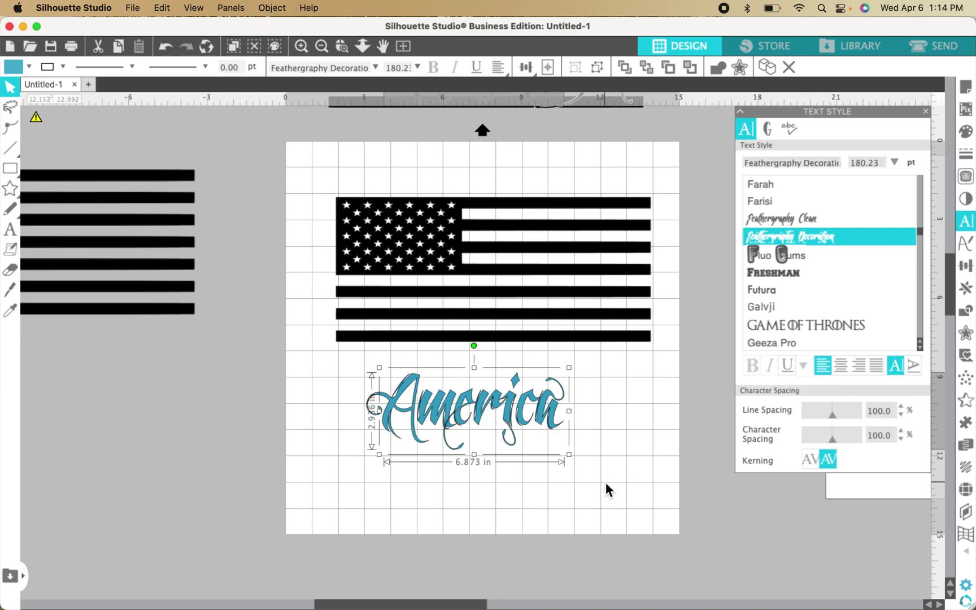
key(super+equal)
key(super+equal)
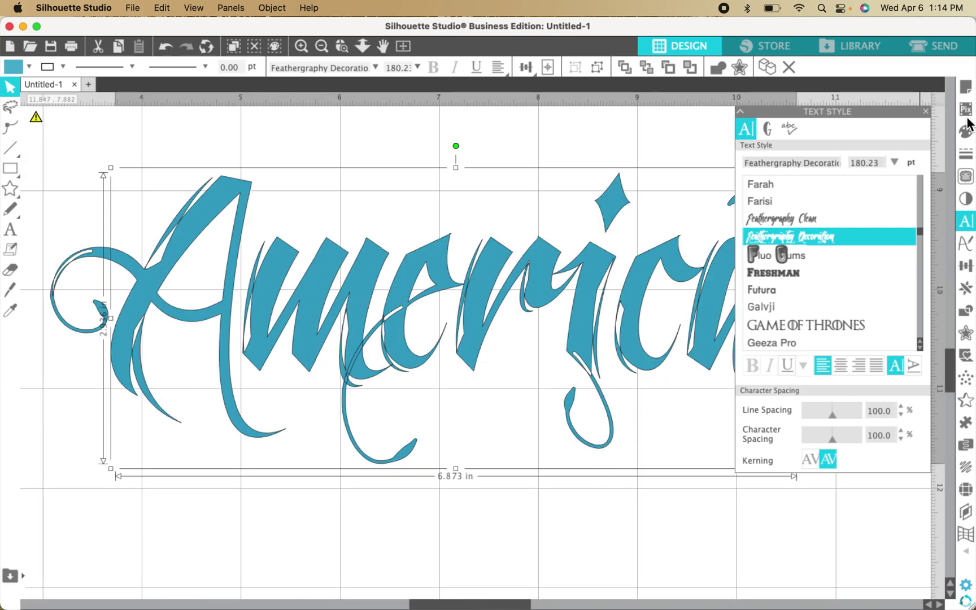
click(925, 111)
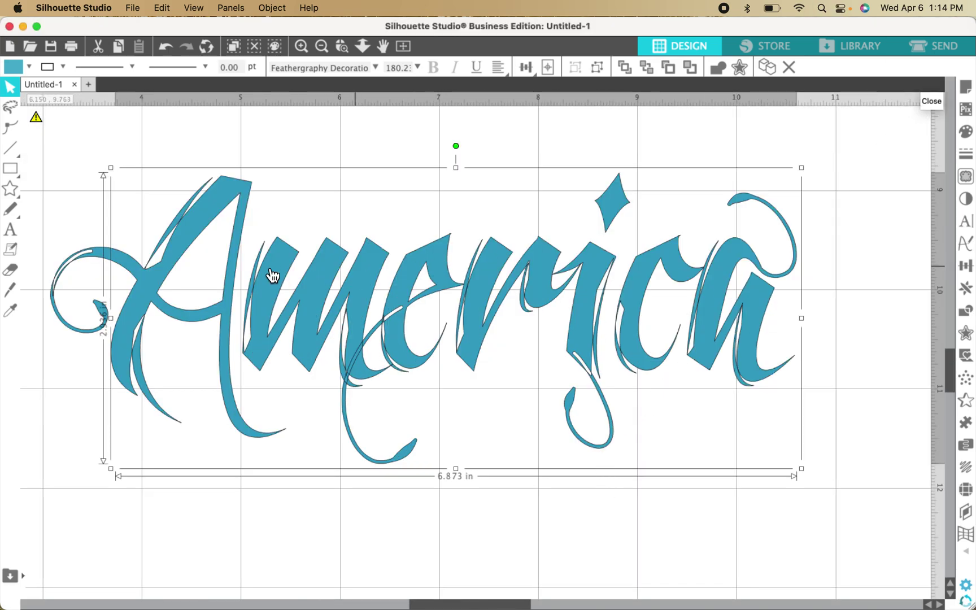
click(28, 66)
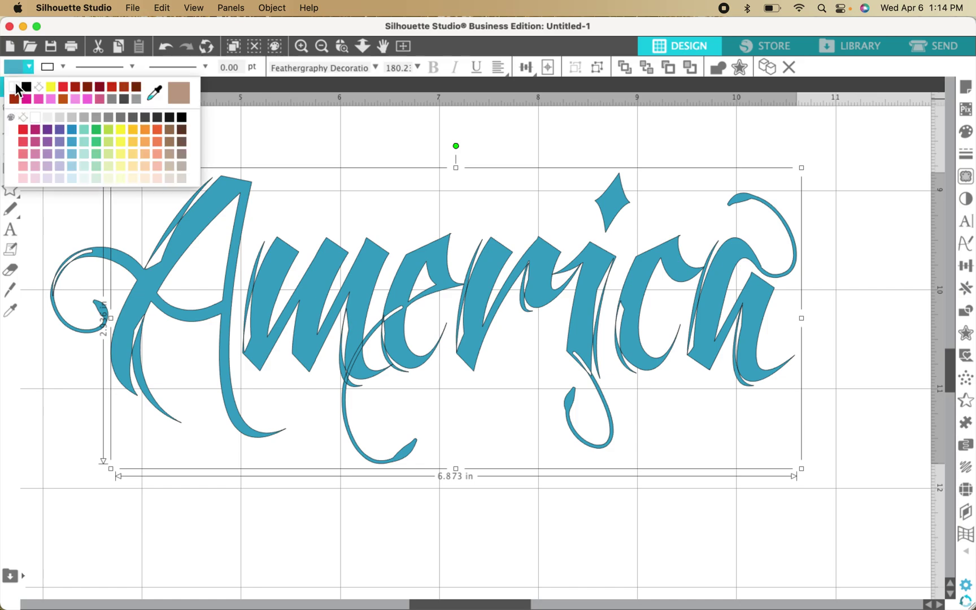
click(26, 86)
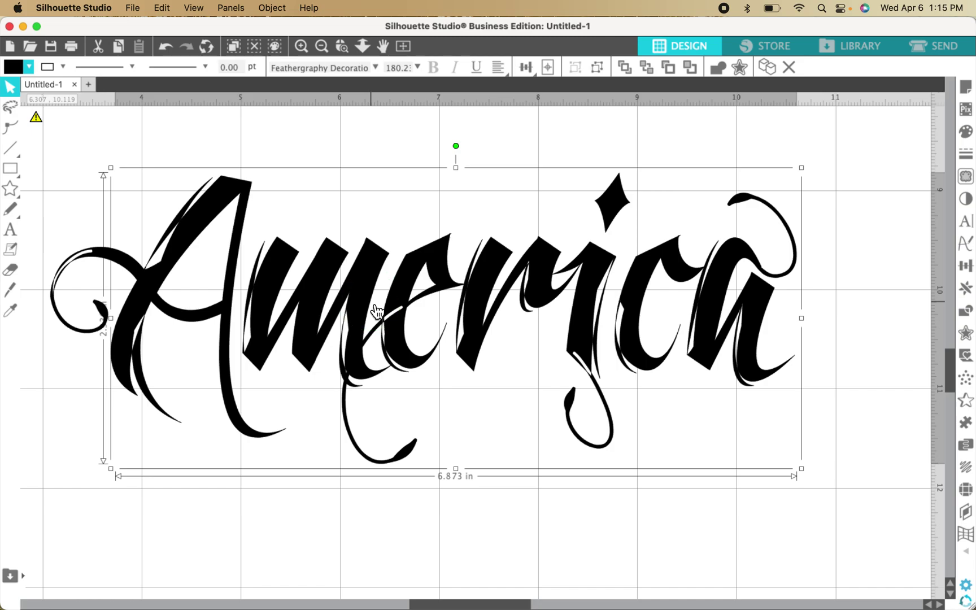
Ungroup the America text into separate letters
right_click(376, 311)
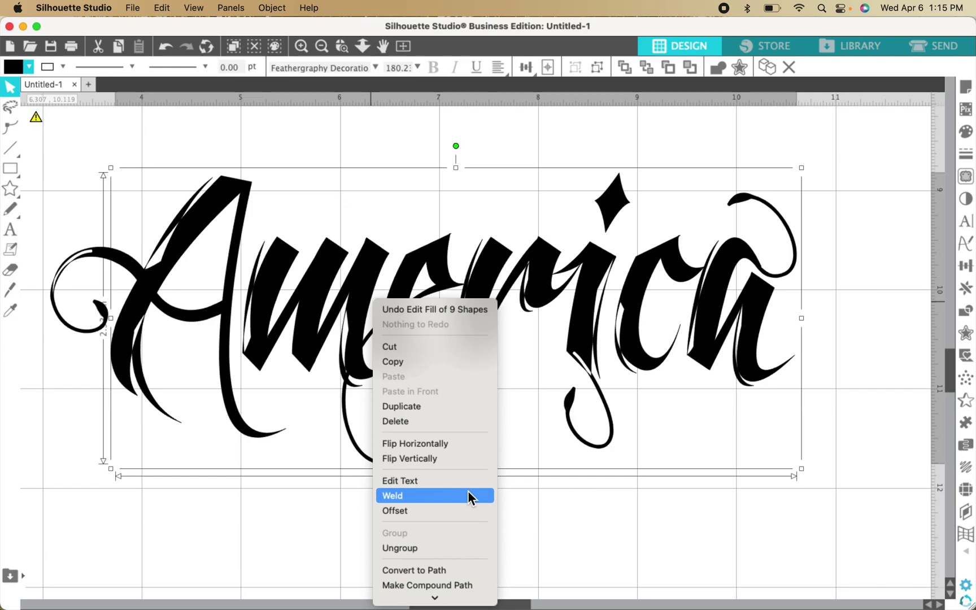
click(532, 521)
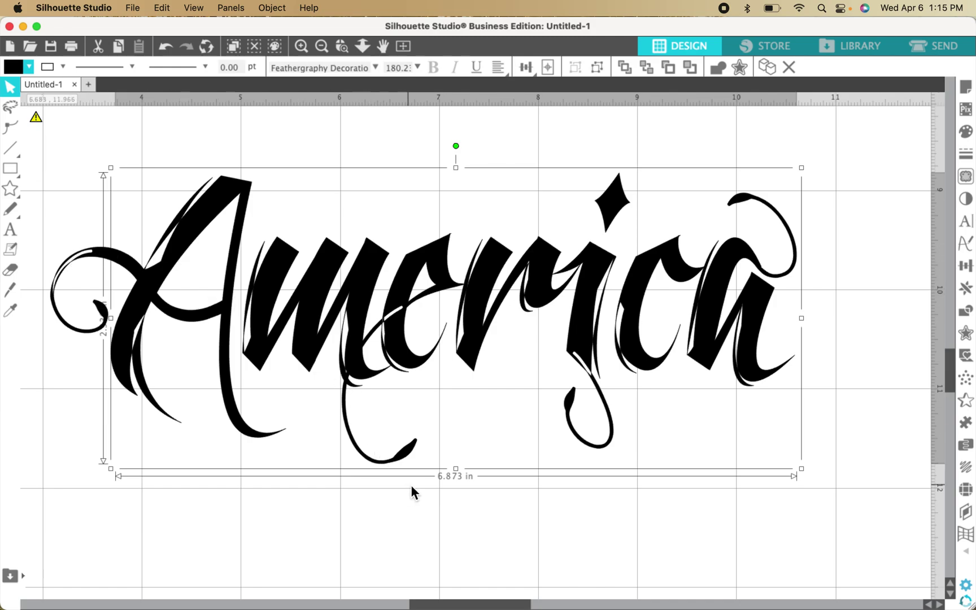
right_click(415, 501)
right_click(399, 348)
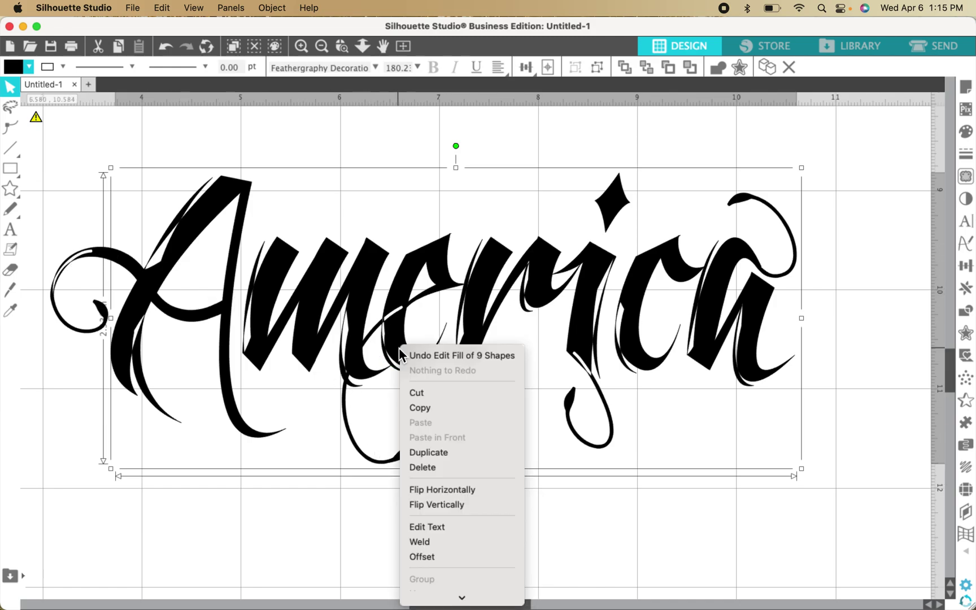
scroll(454, 531, down, 3)
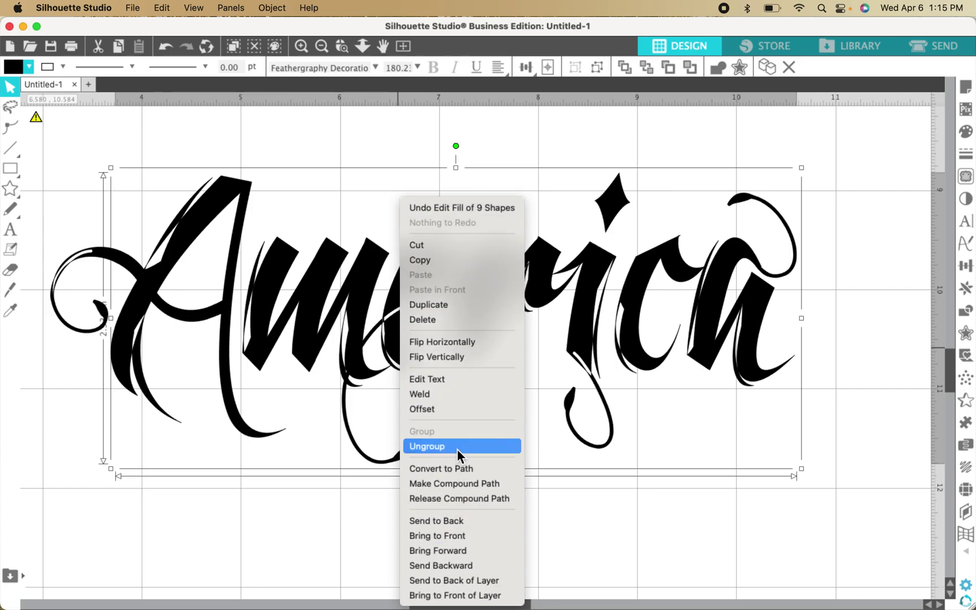
click(457, 447)
click(471, 531)
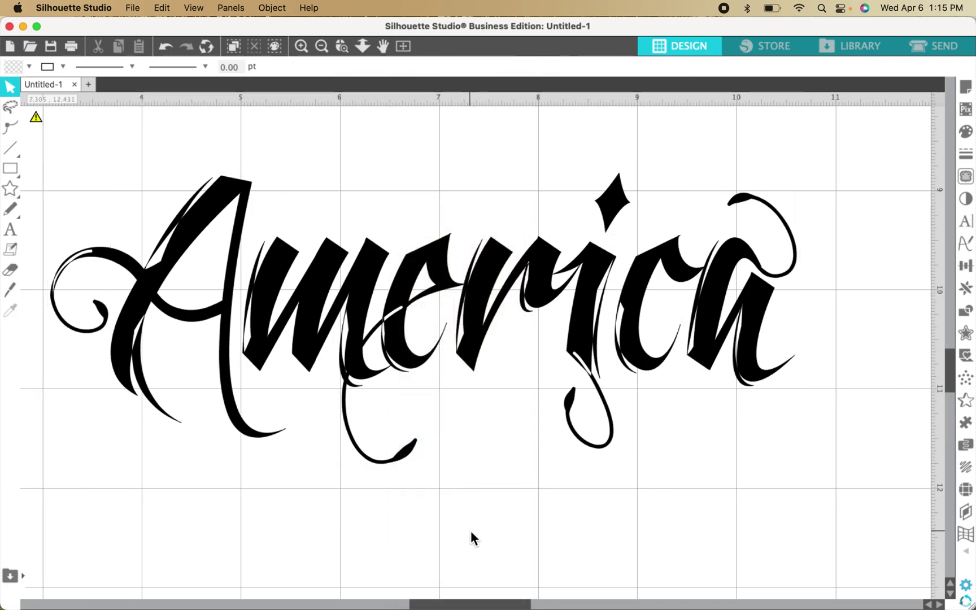
Release the compound paths of all the letters in America
drag(96, 148, 800, 418)
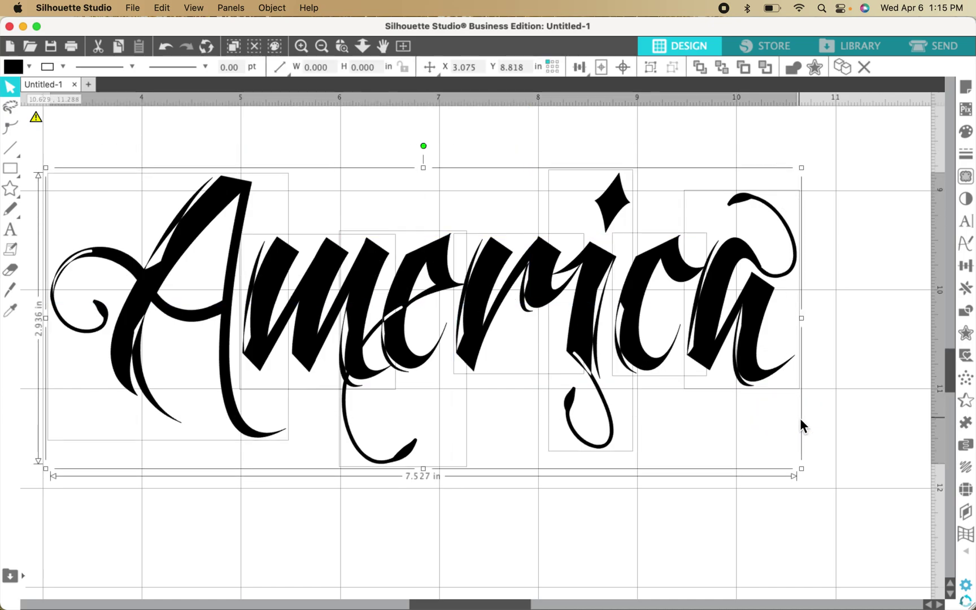
right_click(620, 340)
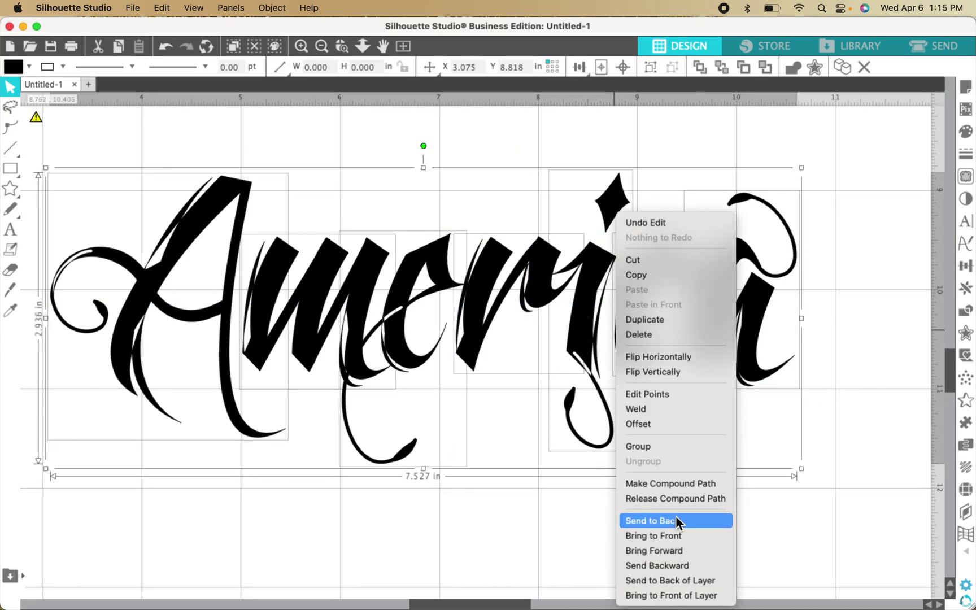
click(682, 500)
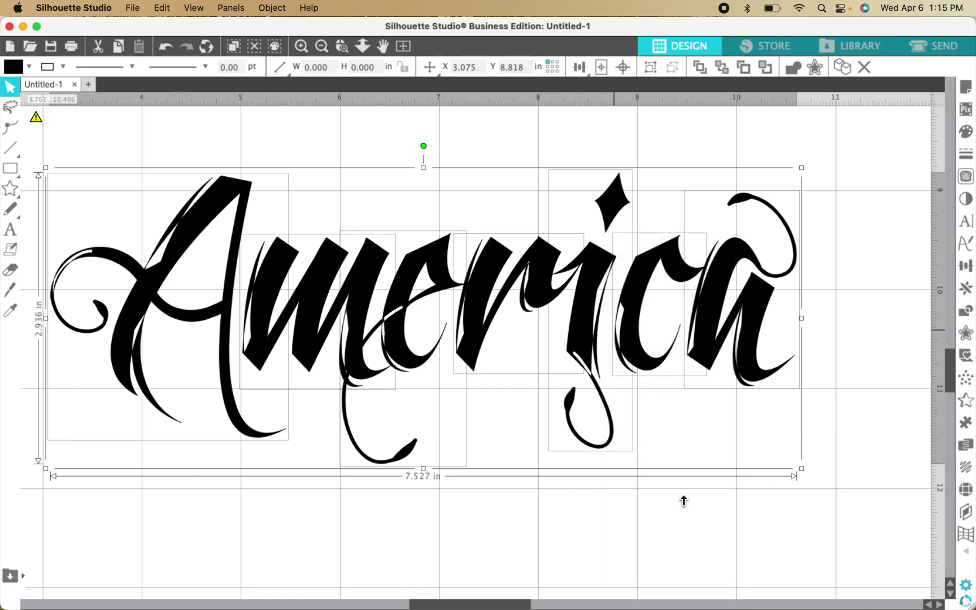
click(560, 567)
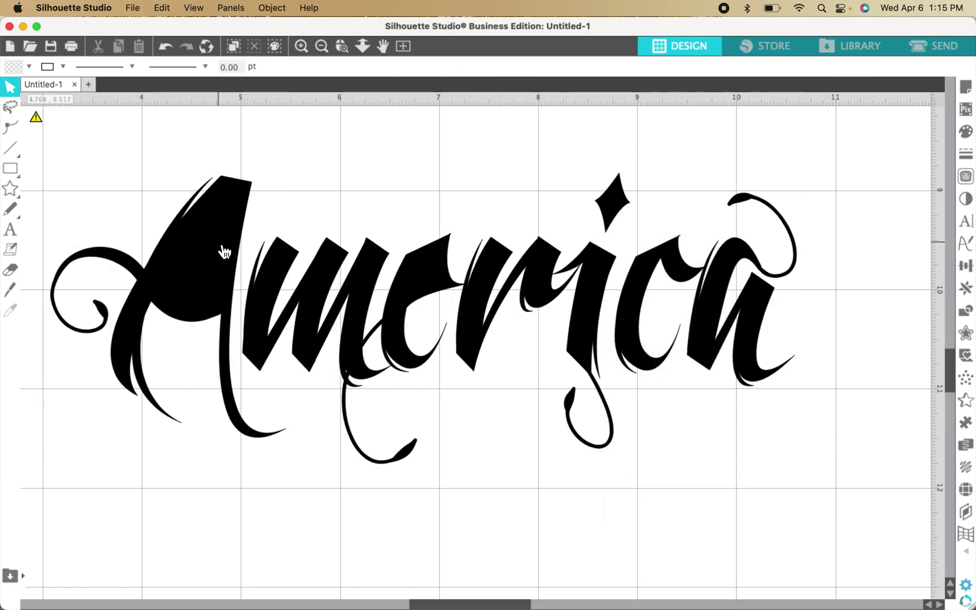
Give all the separated letter pieces of America a red outline
click(210, 265)
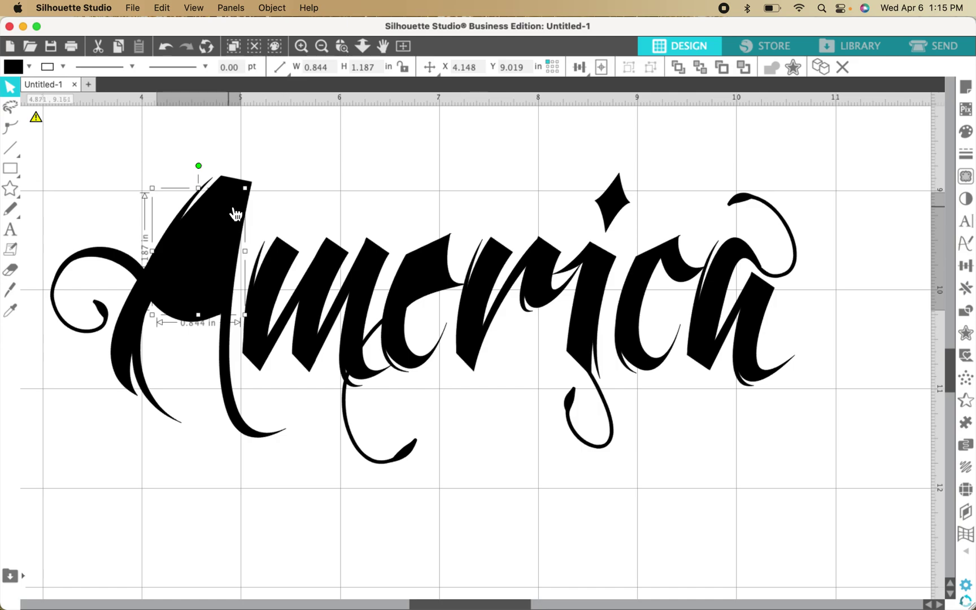
click(261, 138)
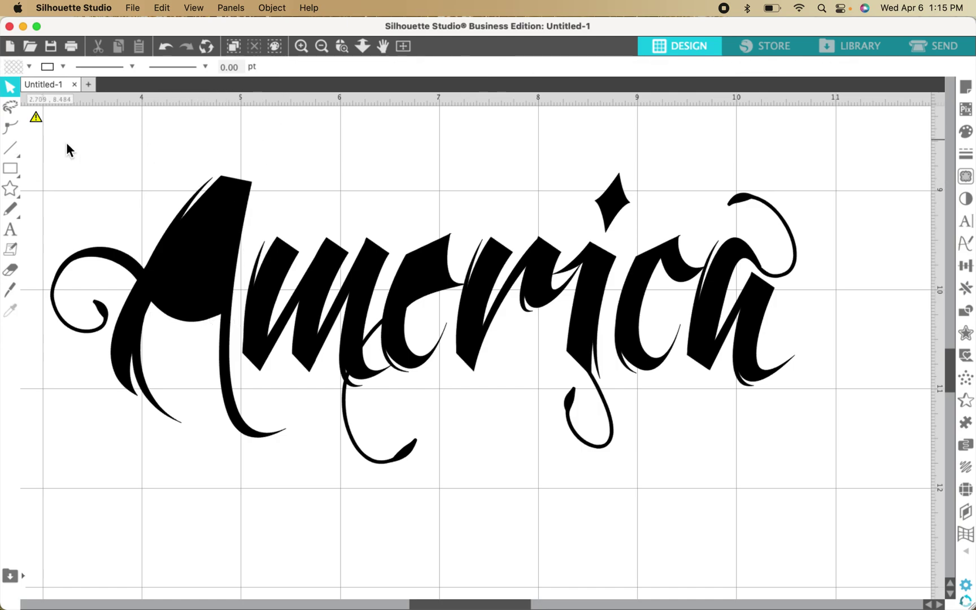
drag(170, 175, 868, 449)
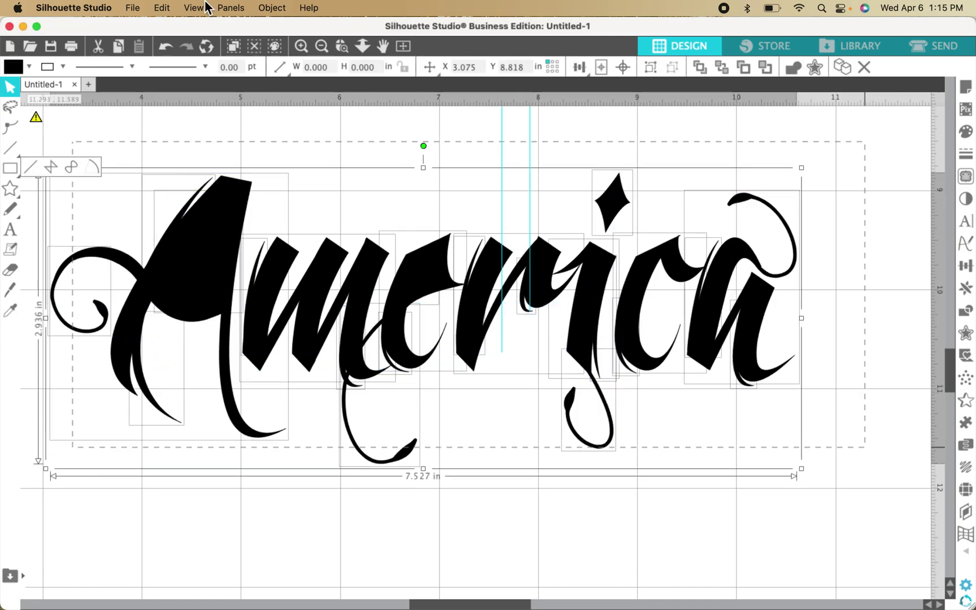
click(63, 67)
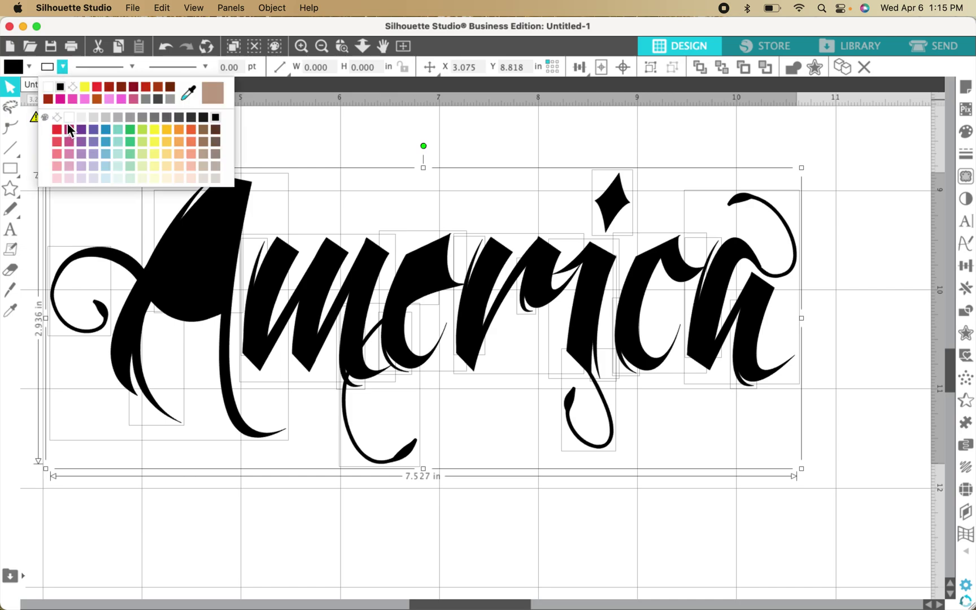
click(56, 132)
click(295, 519)
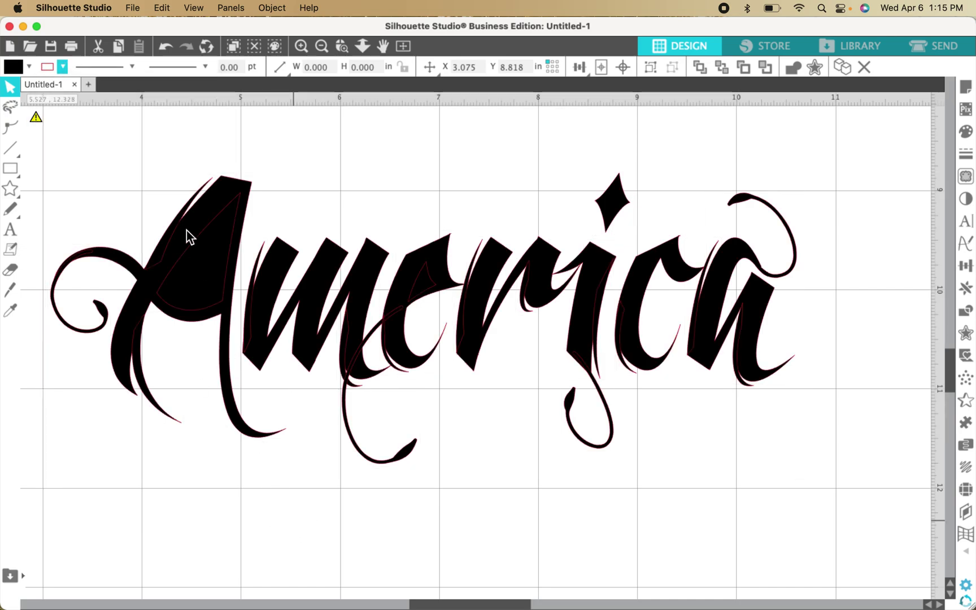
Make a compound path of the letter A with its inner shape, and another of the letter e with its inner shape
click(207, 292)
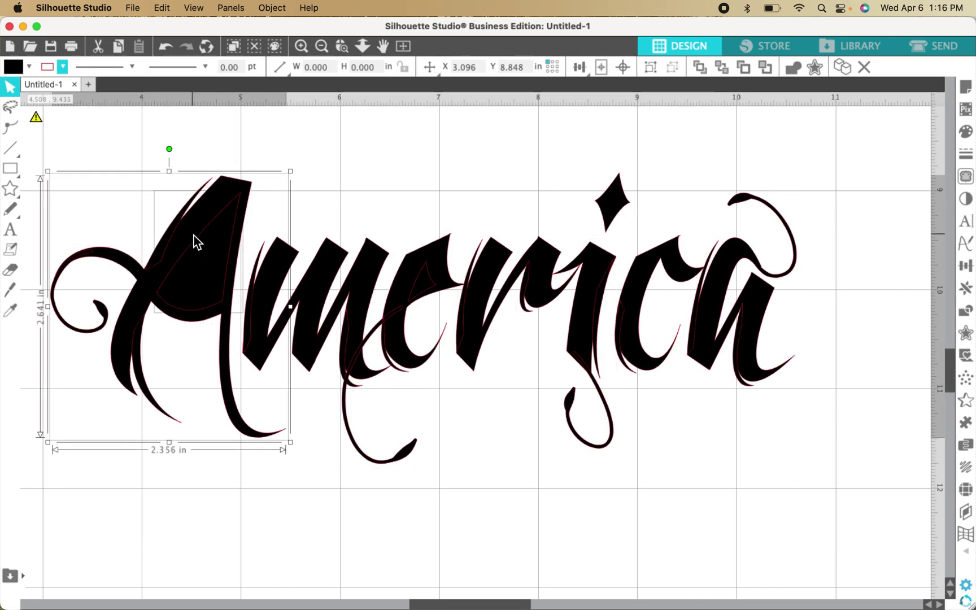
right_click(193, 235)
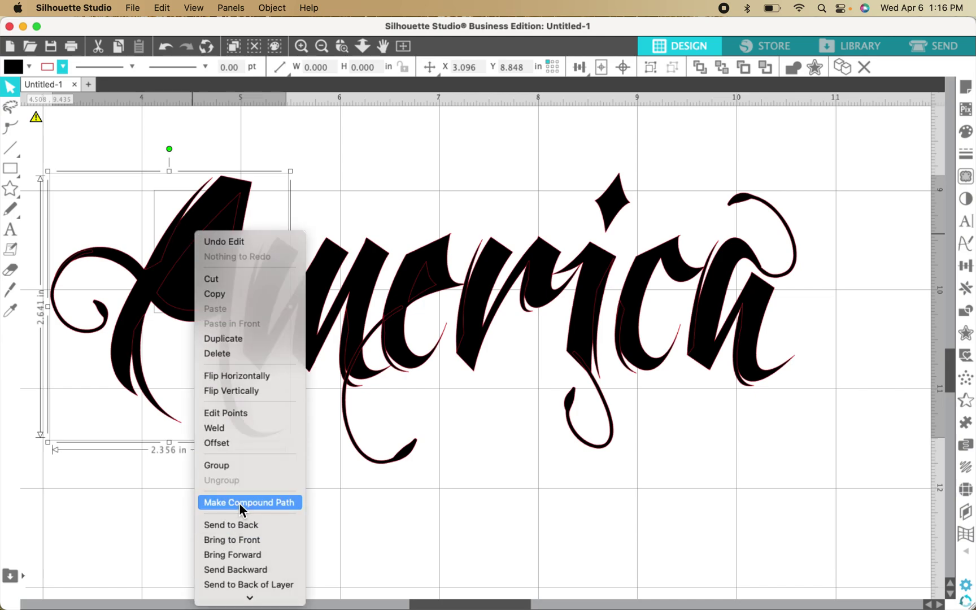
click(239, 501)
click(421, 283)
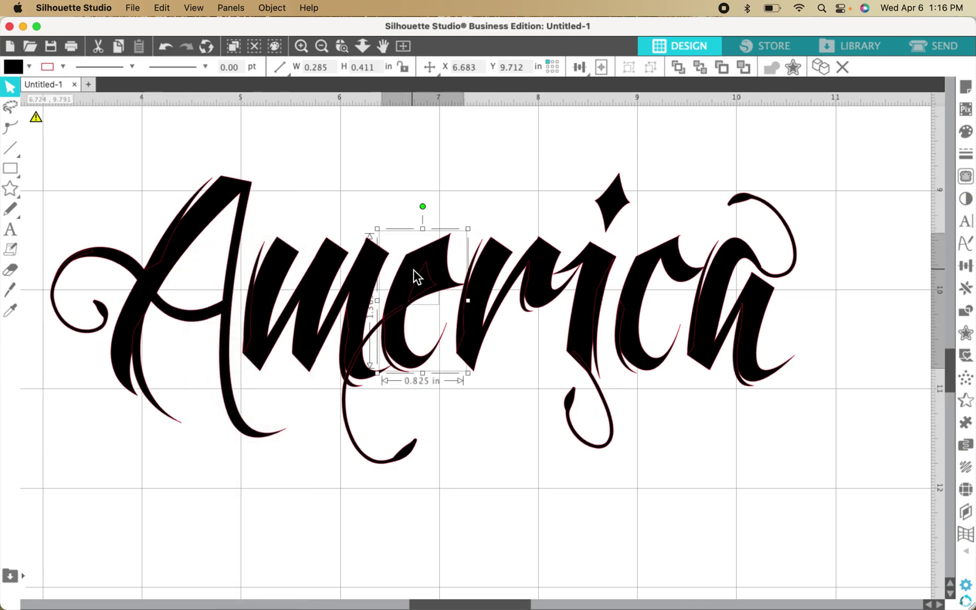
right_click(416, 276)
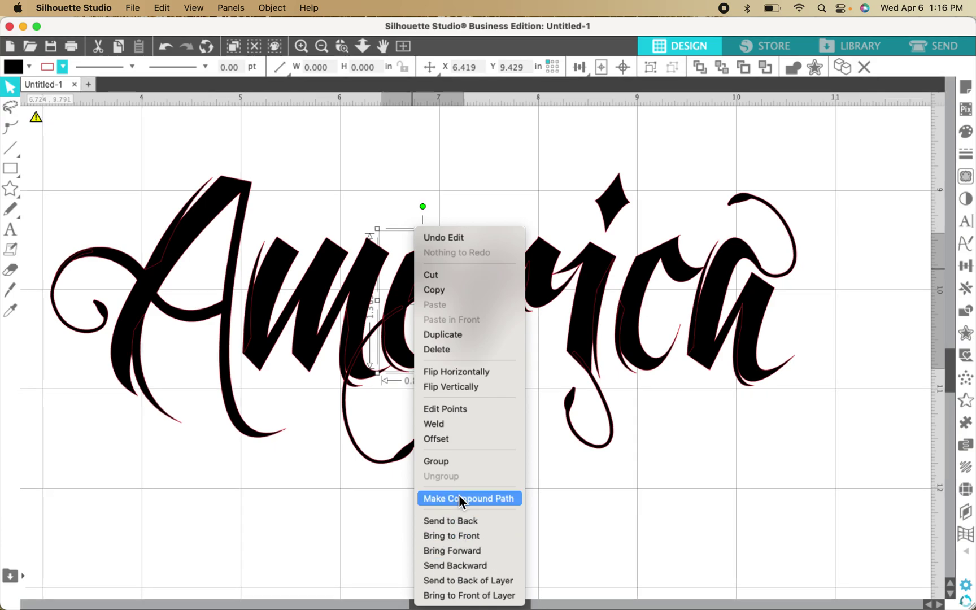
click(460, 497)
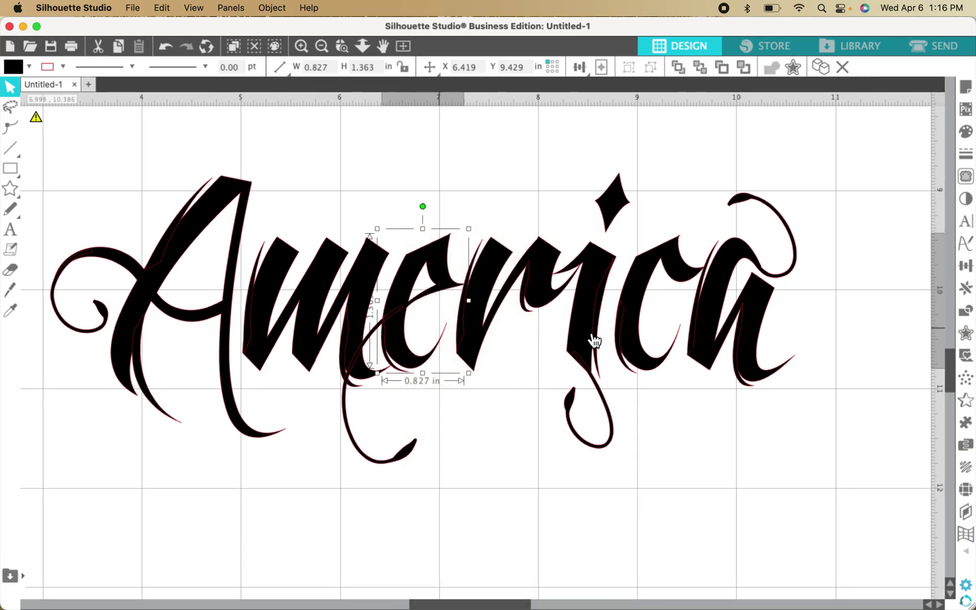
click(286, 512)
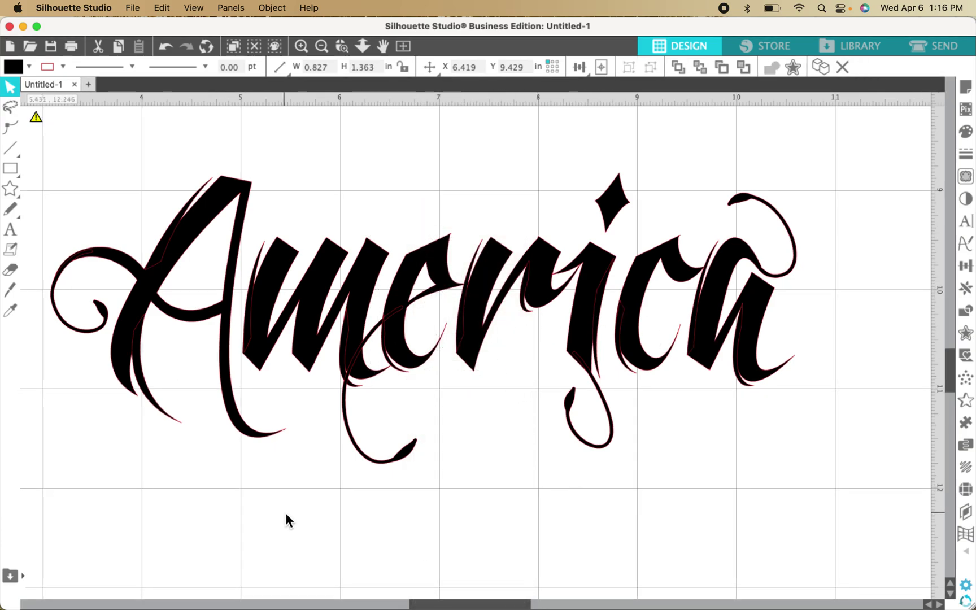
Move the long flourish off the letter e into the space above the word
click(368, 346)
mouse_move(367, 345)
mouse_down()
mouse_move(253, 477)
mouse_move(379, 465)
mouse_move(388, 477)
mouse_move(368, 335)
mouse_up()
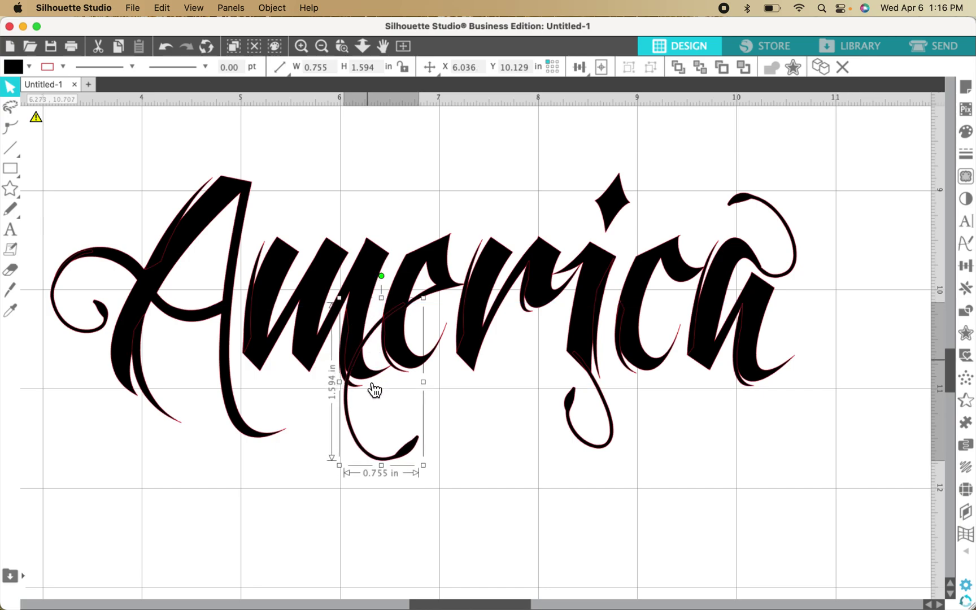
drag(374, 390, 374, 391)
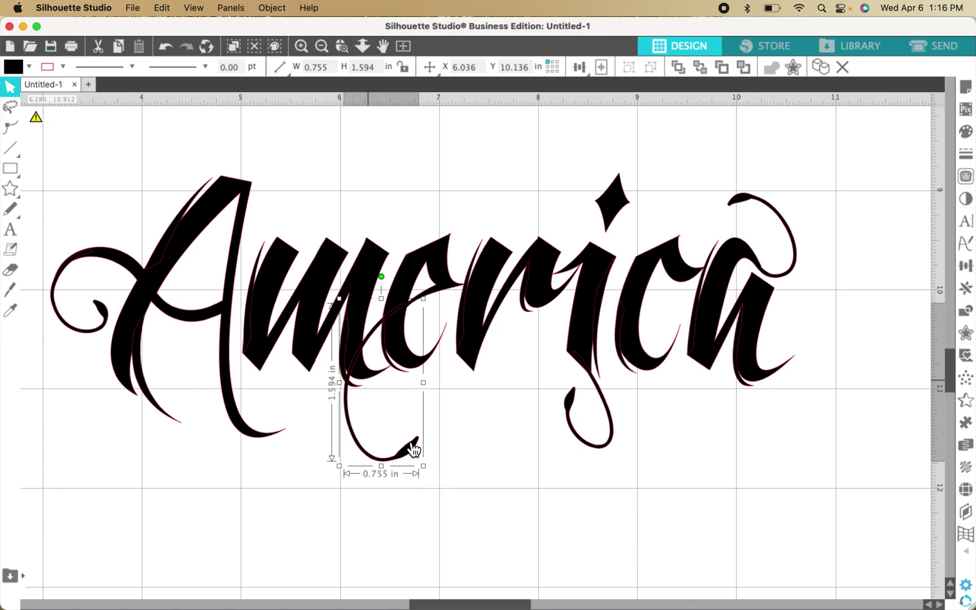
drag(413, 449, 413, 452)
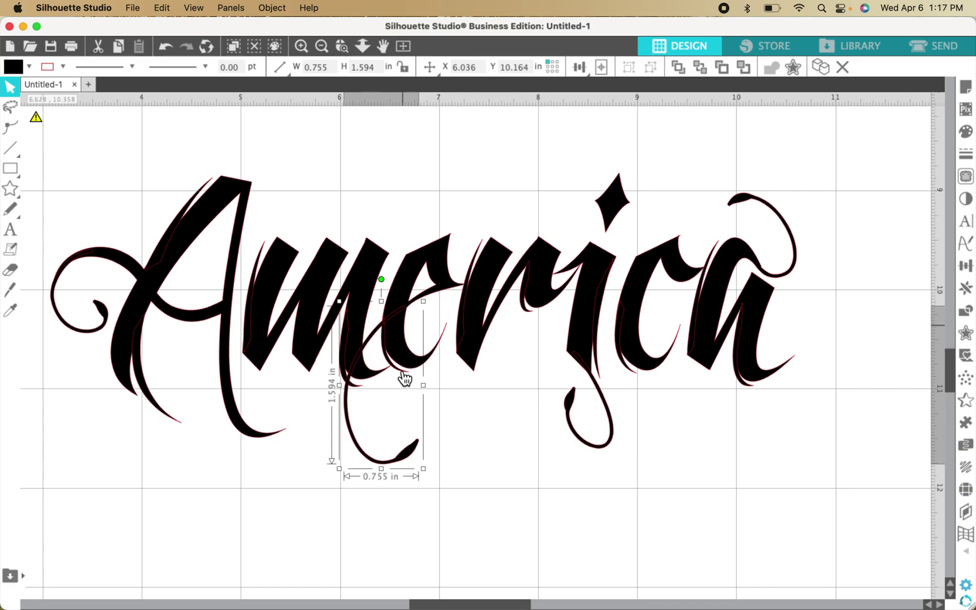
drag(377, 343, 392, 126)
Rotate the loose flourish onto its side, flip it horizontally and place it over the top of the letter m
scroll(392, 126, up, 3)
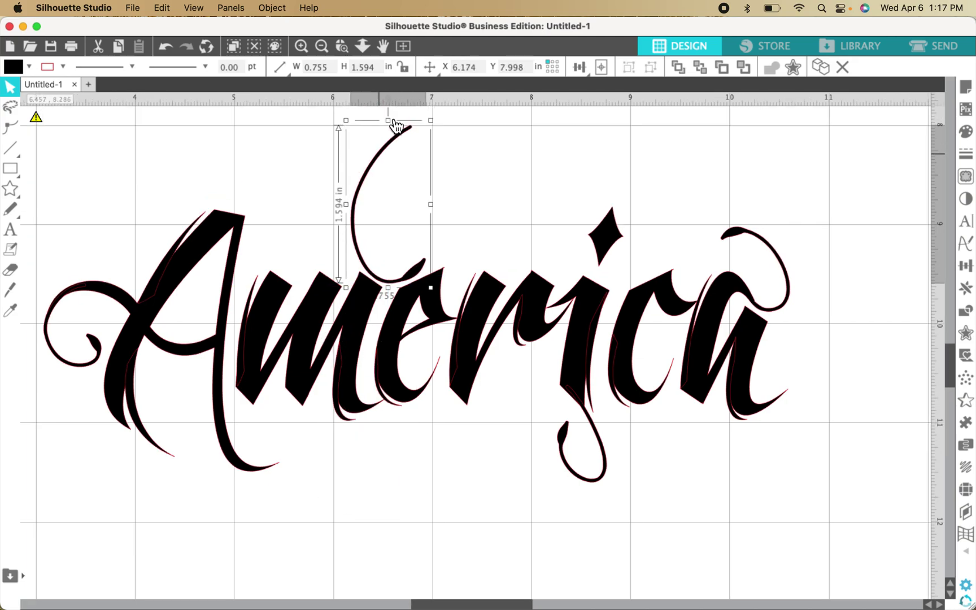
scroll(401, 127, up, 3)
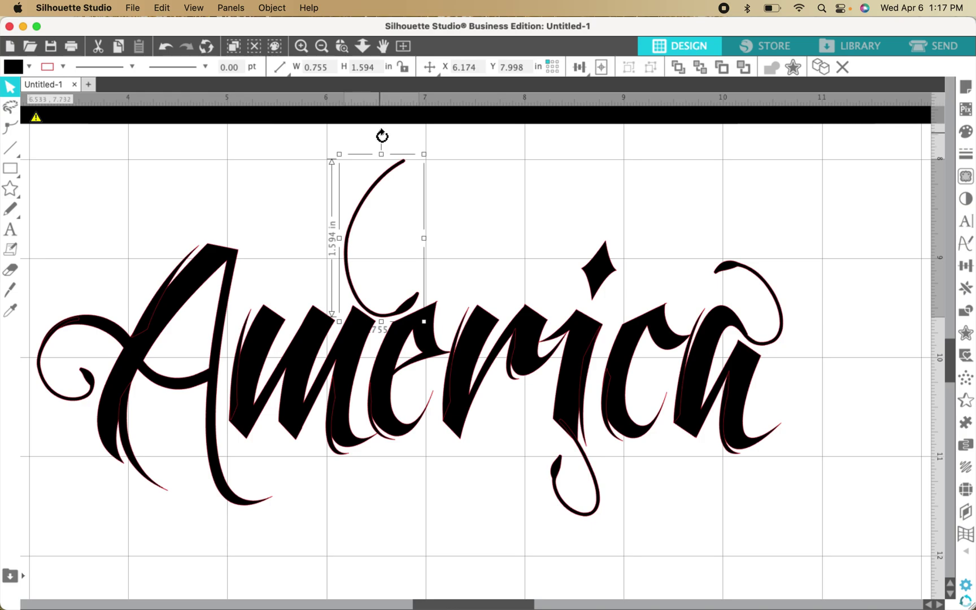
drag(383, 134, 444, 263)
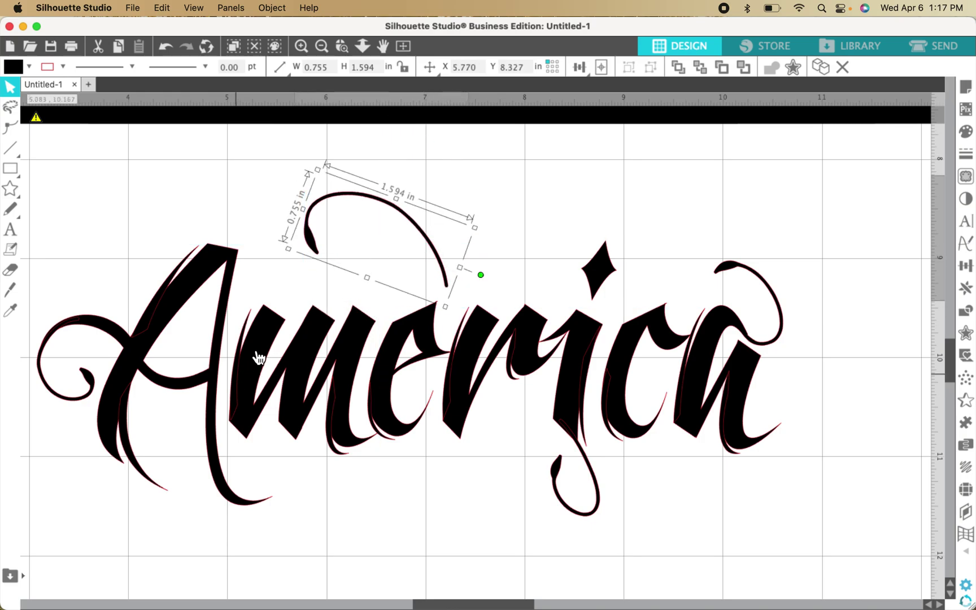
right_click(377, 238)
click(421, 376)
drag(379, 210, 291, 266)
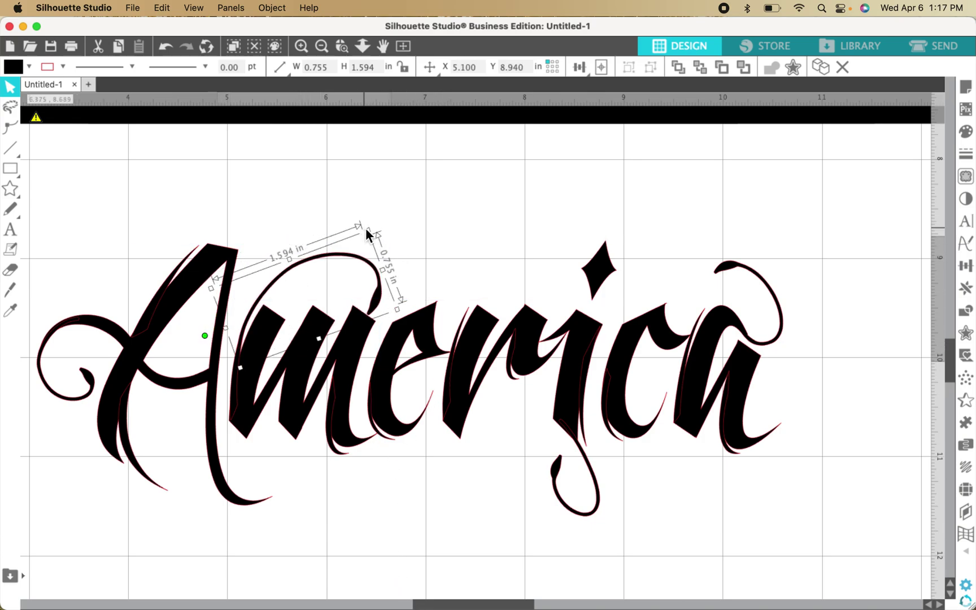
Enlarge the loose flourish to about 2.02 by 0.96 inches and nudge it so its end meets the letter m
drag(369, 231, 393, 227)
drag(398, 225, 417, 213)
key(Right)
key(Right)
key(Right)
key(Down)
key(Left)
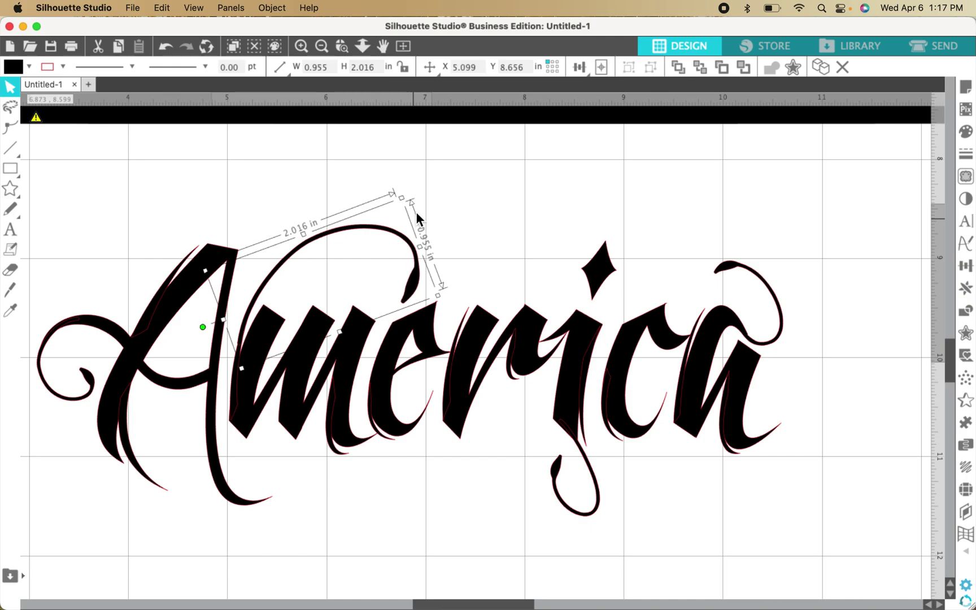
click(406, 529)
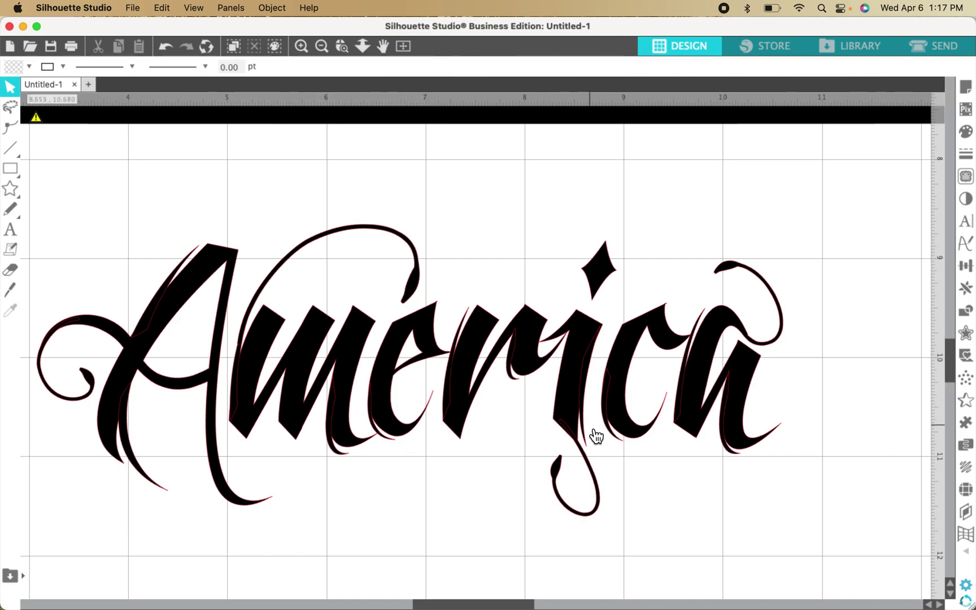
Weld all the overlapping pieces of the word America and group the resulting shapes
drag(49, 185, 816, 528)
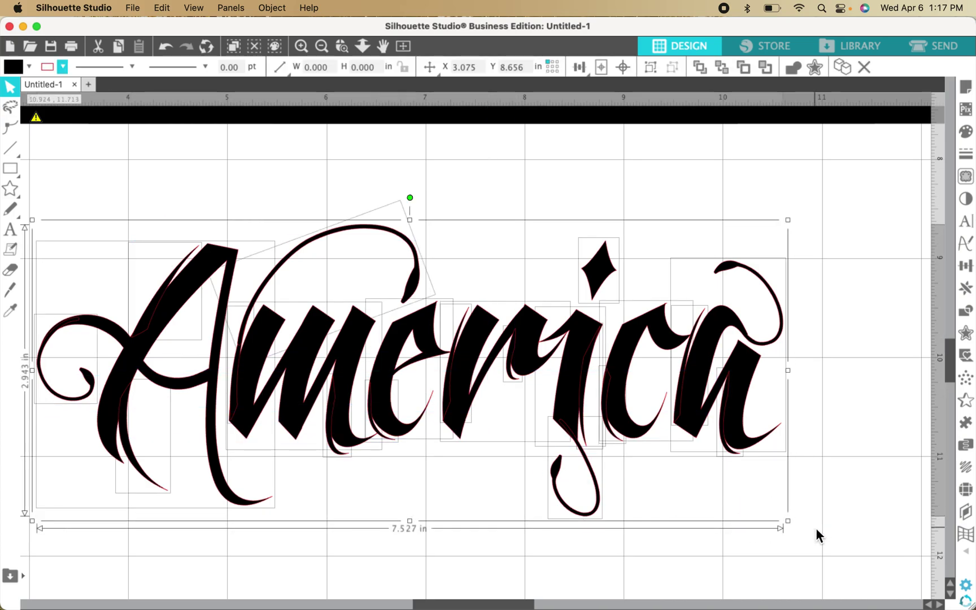
right_click(613, 406)
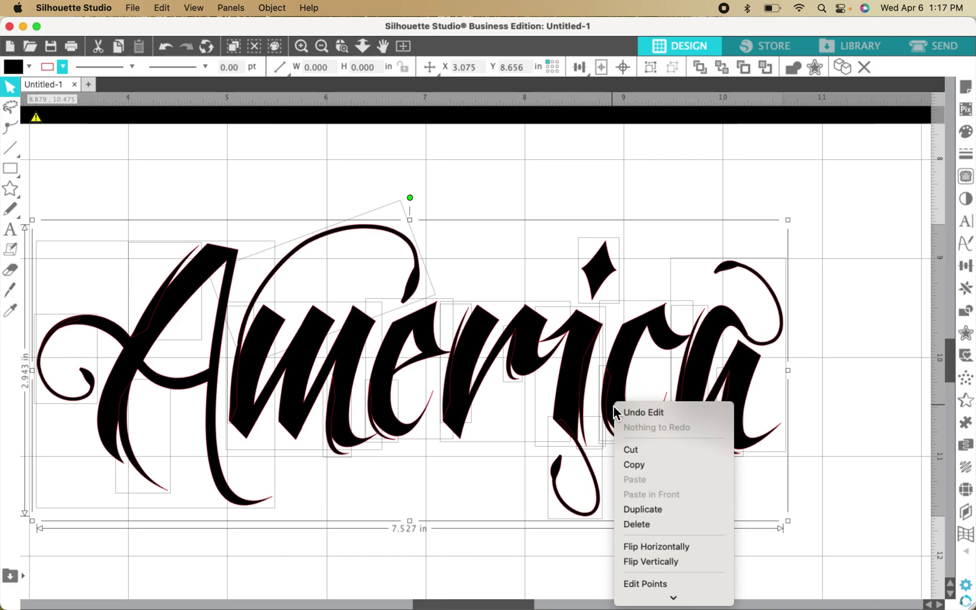
mouse_move(652, 603)
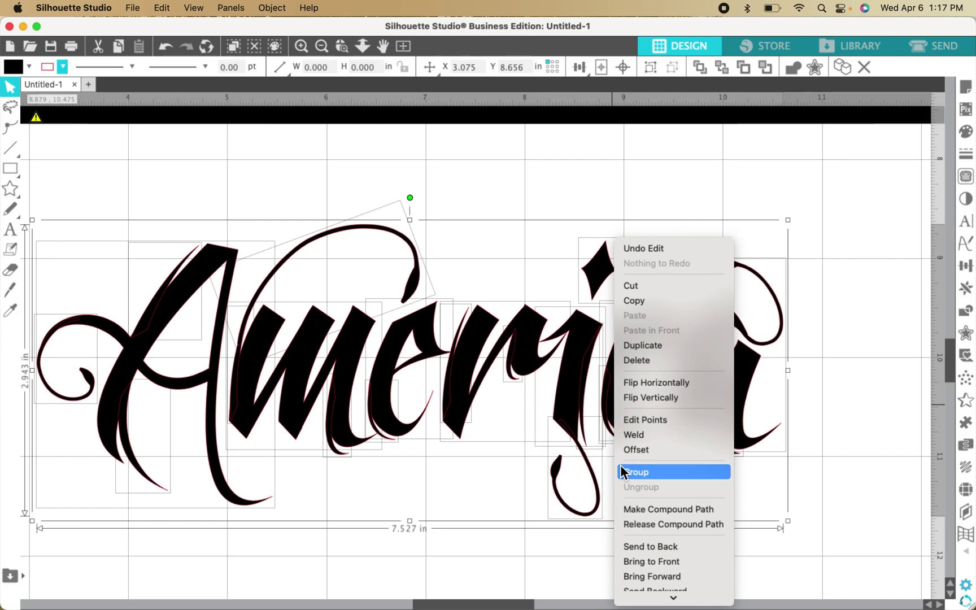
click(651, 441)
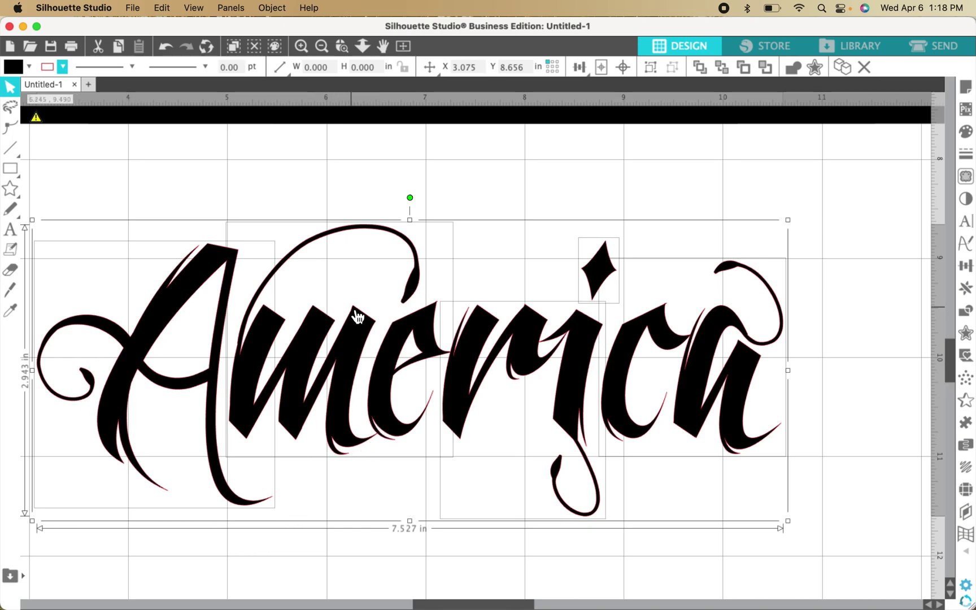
right_click(349, 356)
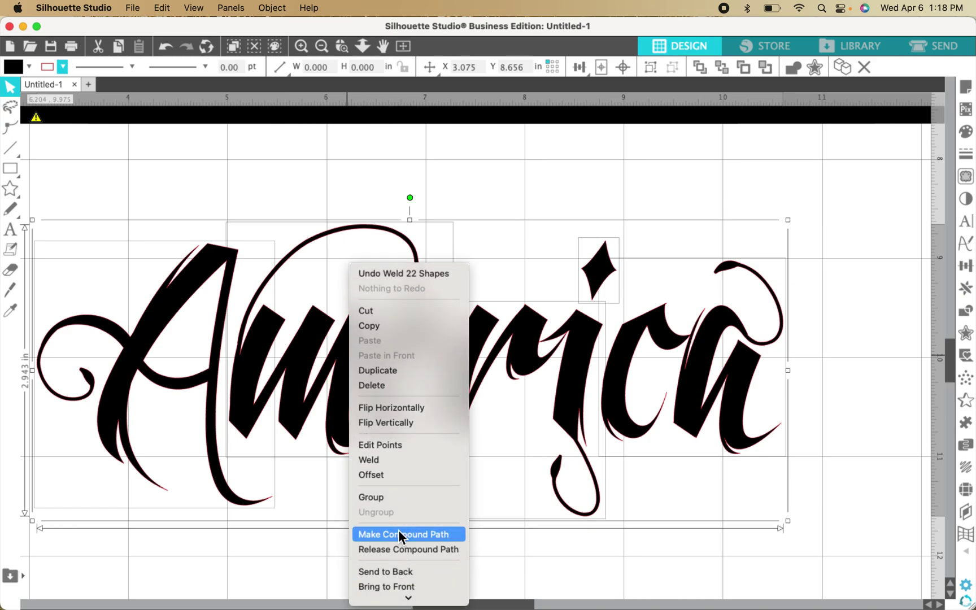
click(397, 498)
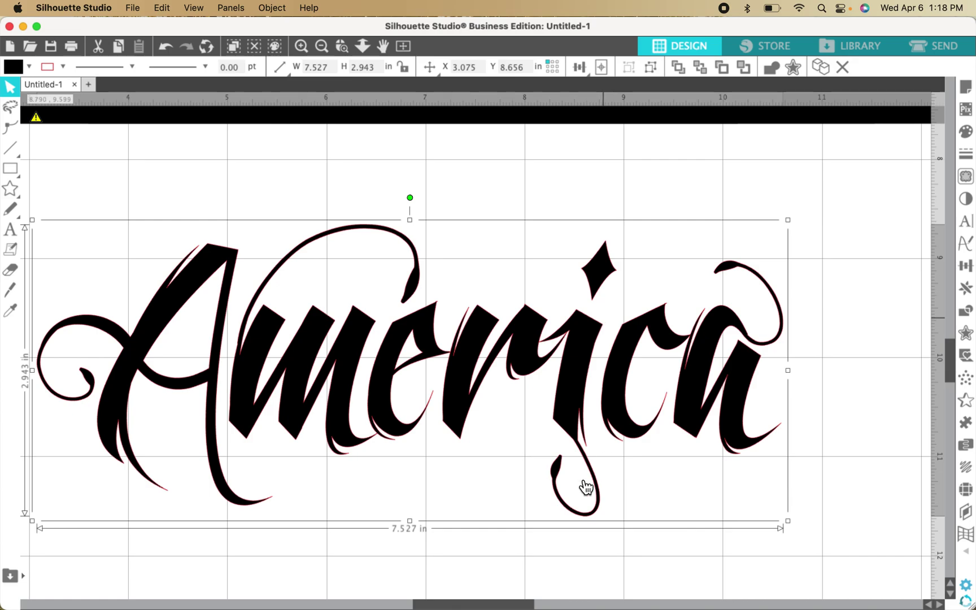
Place the America lettering over the lower-right stripes of the flag, at about X 6.10, Y 4.70 inches
click(383, 46)
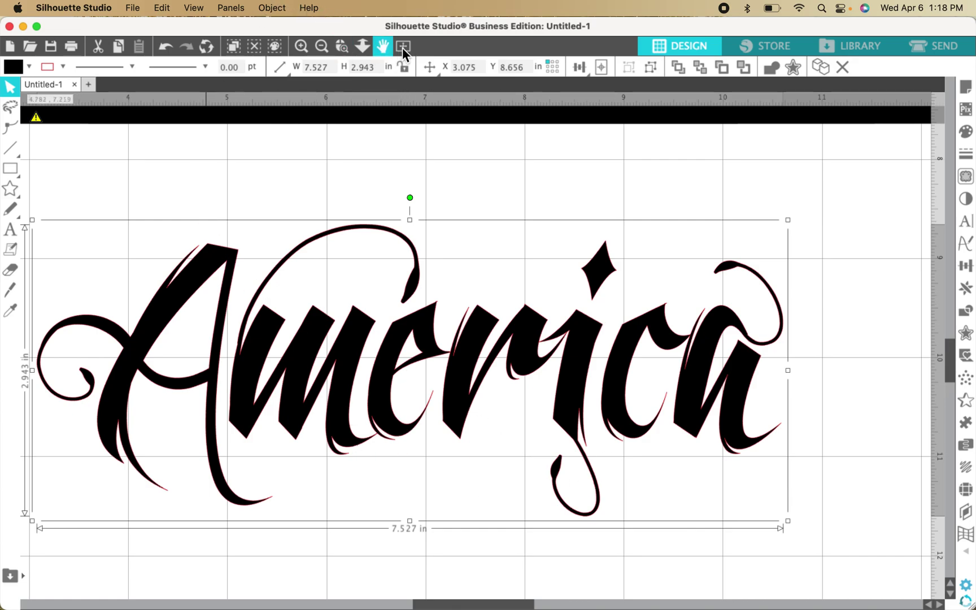
click(408, 44)
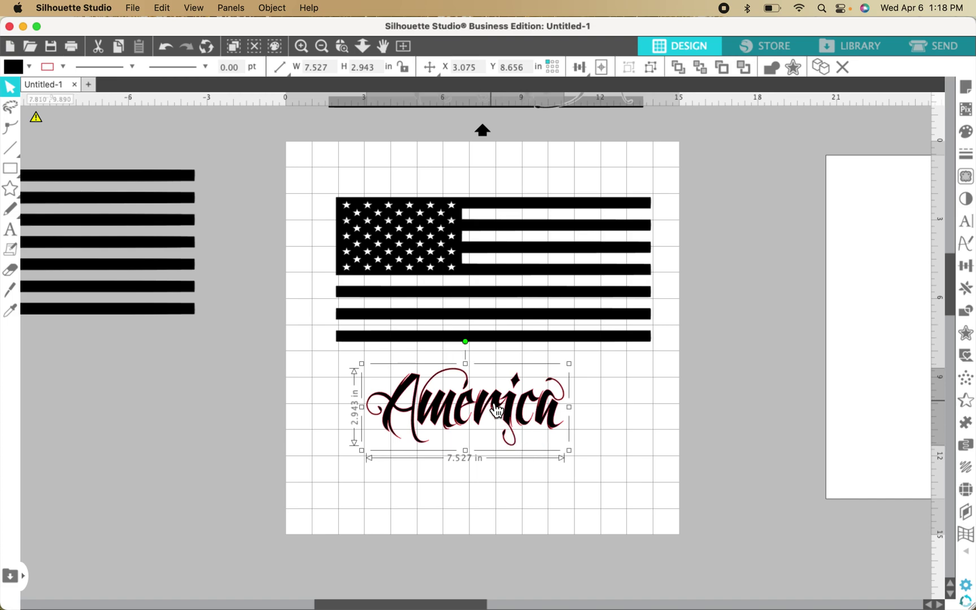
drag(491, 419, 562, 317)
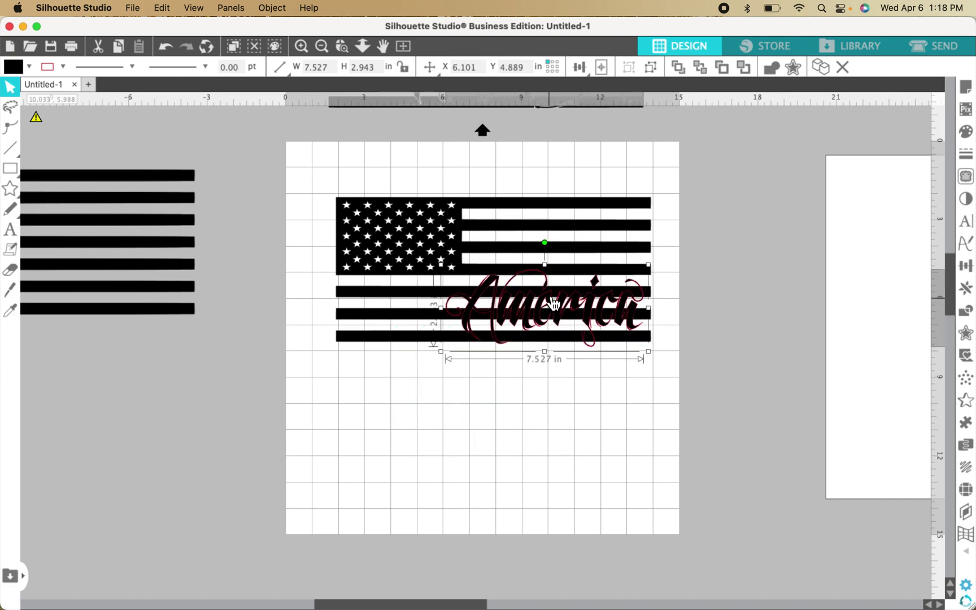
drag(567, 311, 563, 305)
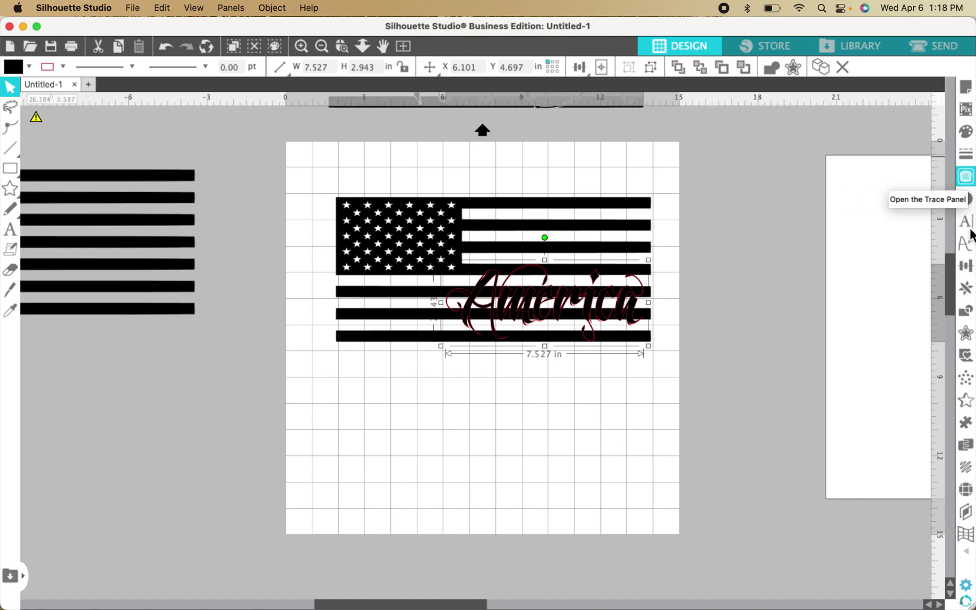
Create a 0.040 inch external offset with rounded corners around the America lettering
click(966, 335)
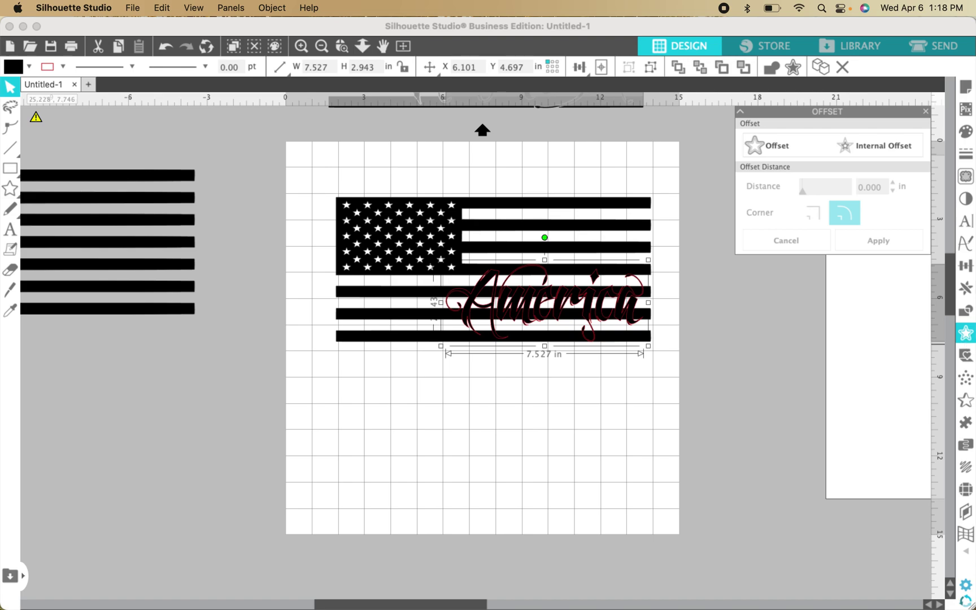
click(760, 147)
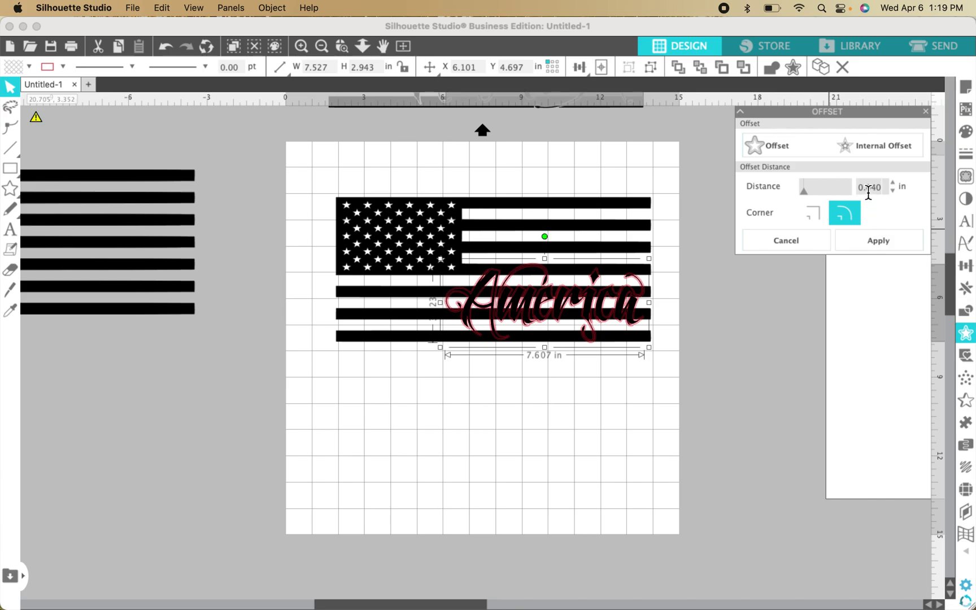
click(886, 253)
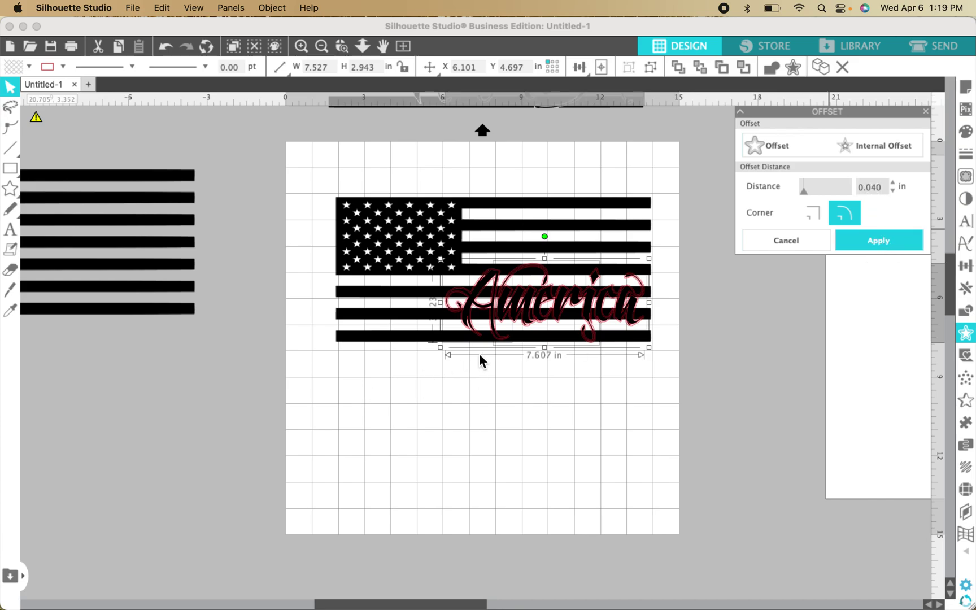
Move the black America lettering below the flag and subtract the remaining offset outline from the flag
click(577, 308)
drag(577, 308, 573, 449)
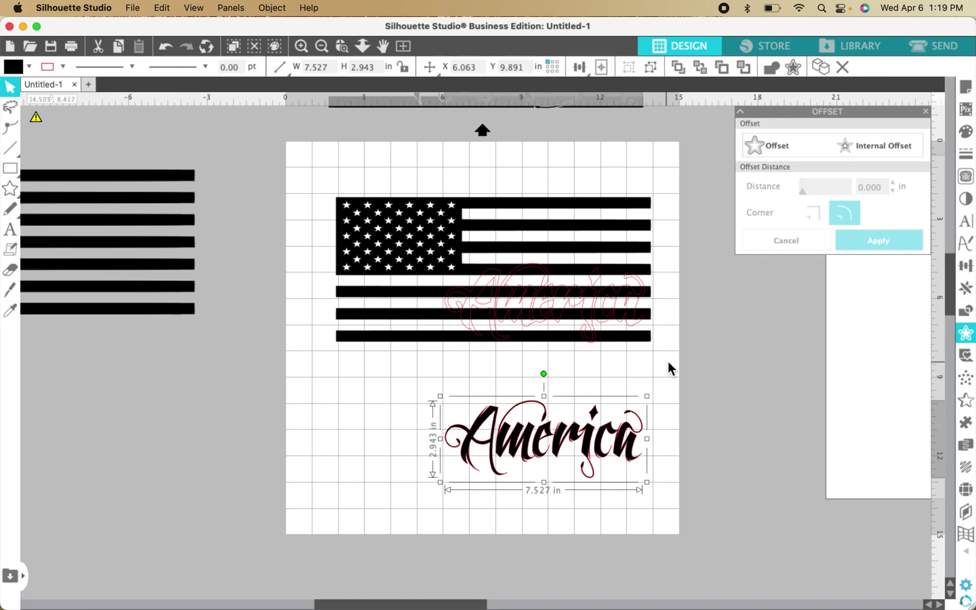
click(496, 283)
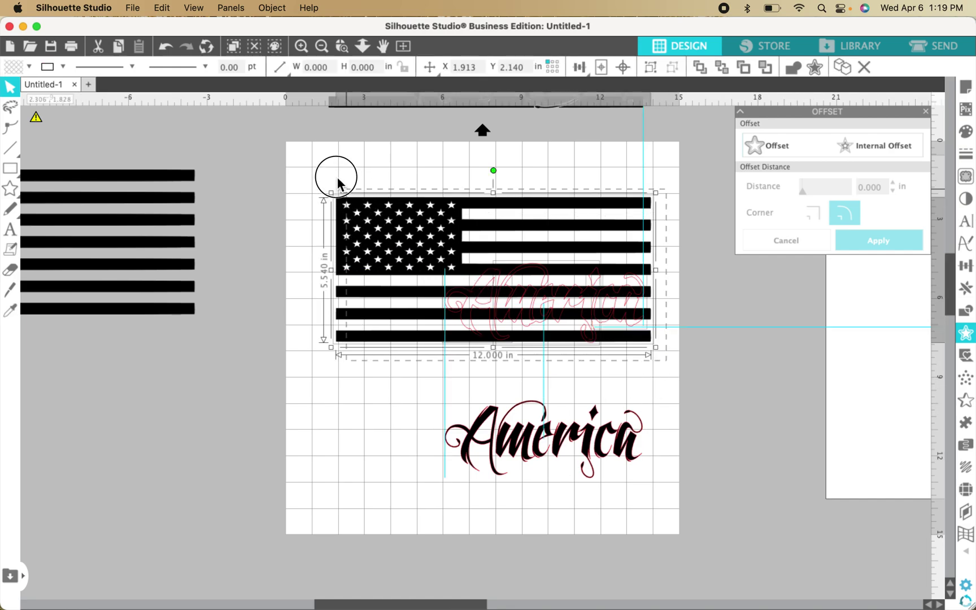
drag(323, 185, 321, 187)
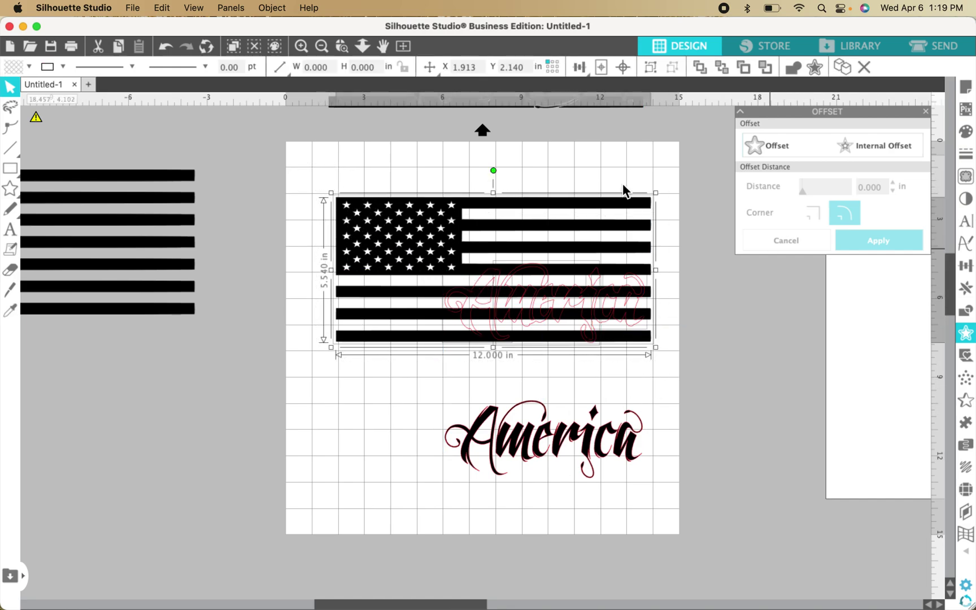
click(966, 311)
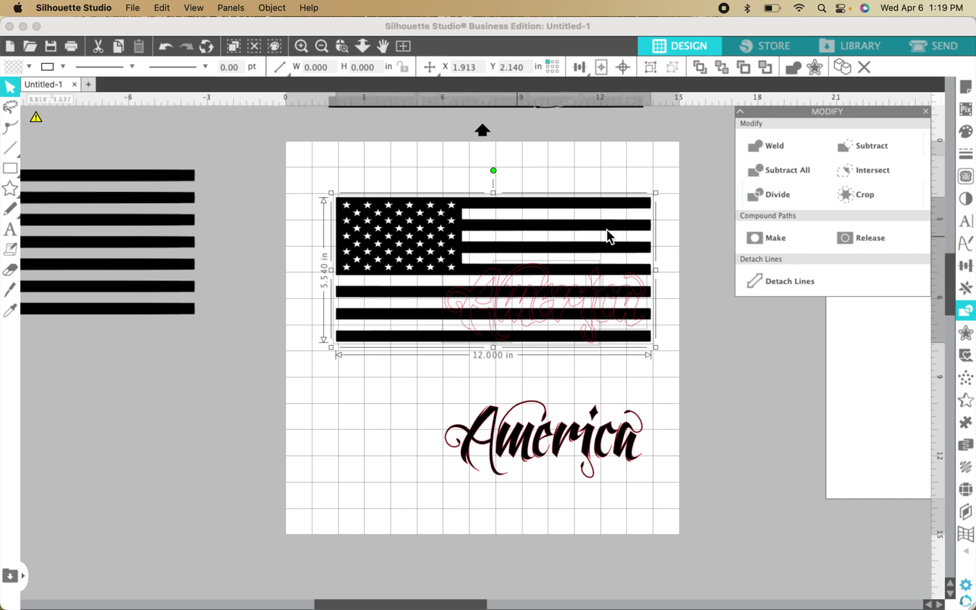
click(863, 152)
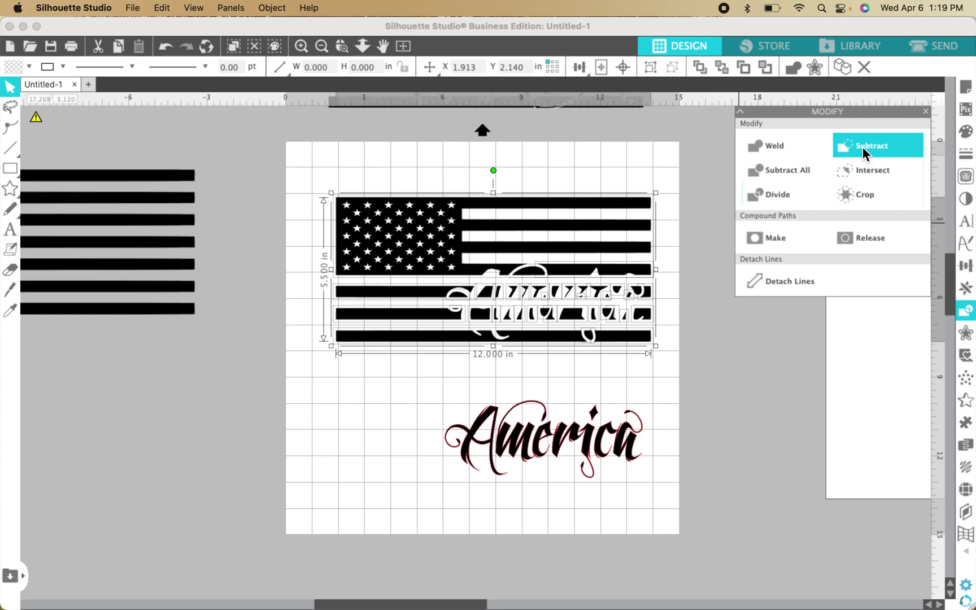
Make a compound path of the selected flag and cut-out pieces
right_click(566, 337)
scroll(627, 480, down, 3)
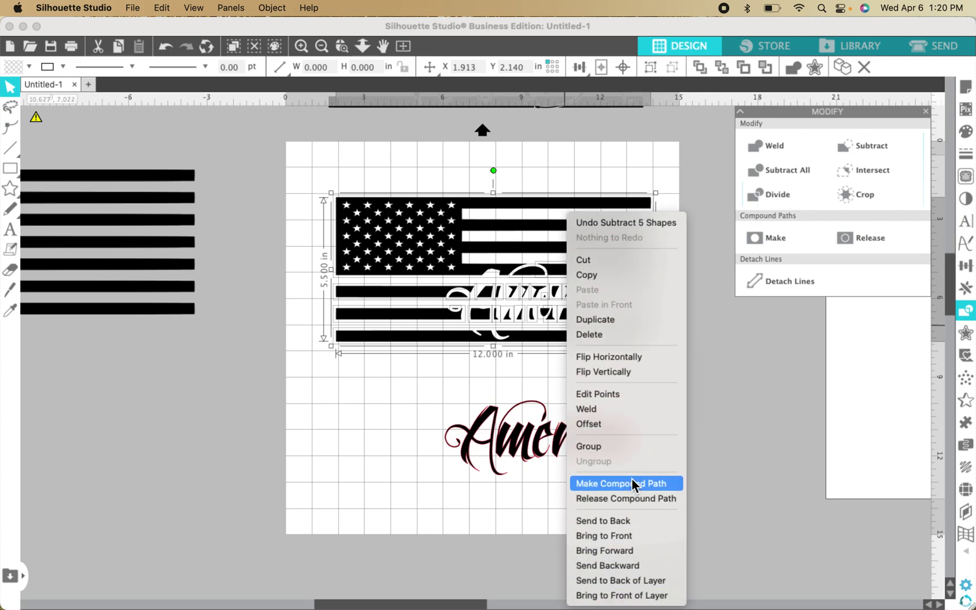
click(633, 485)
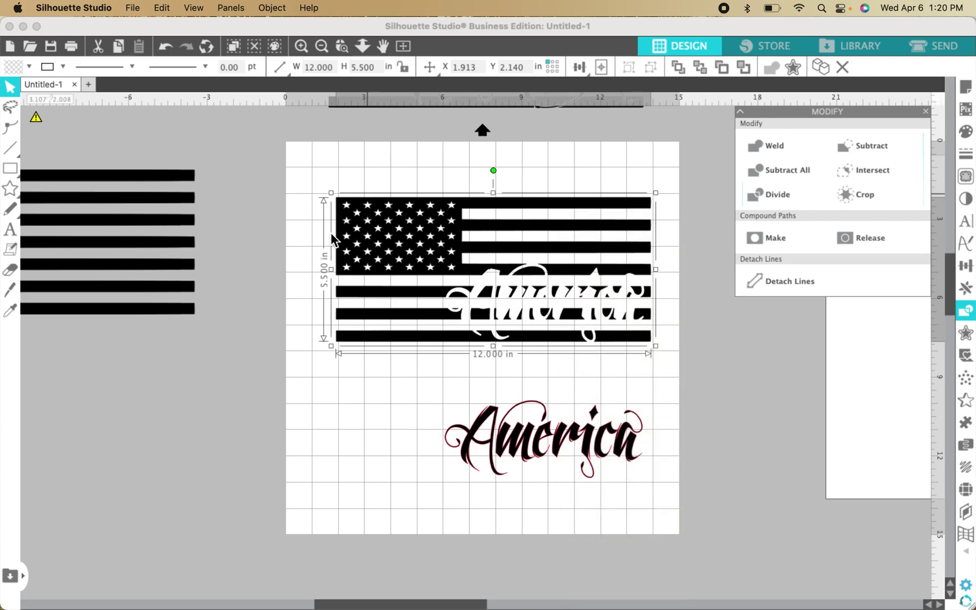
Move the black America lettering back up into its cut-out in the flag
click(531, 461)
drag(531, 461, 525, 331)
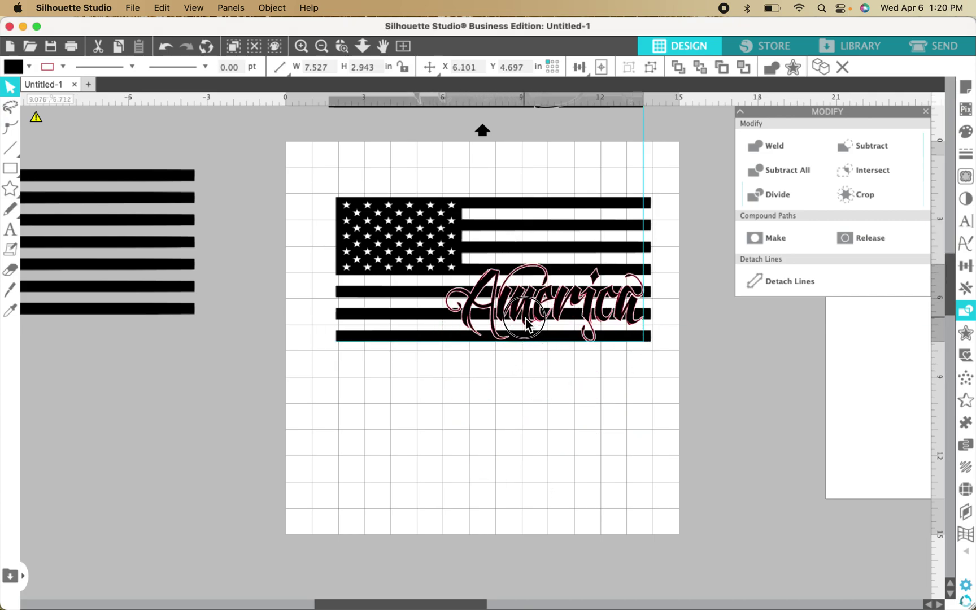
key(Escape)
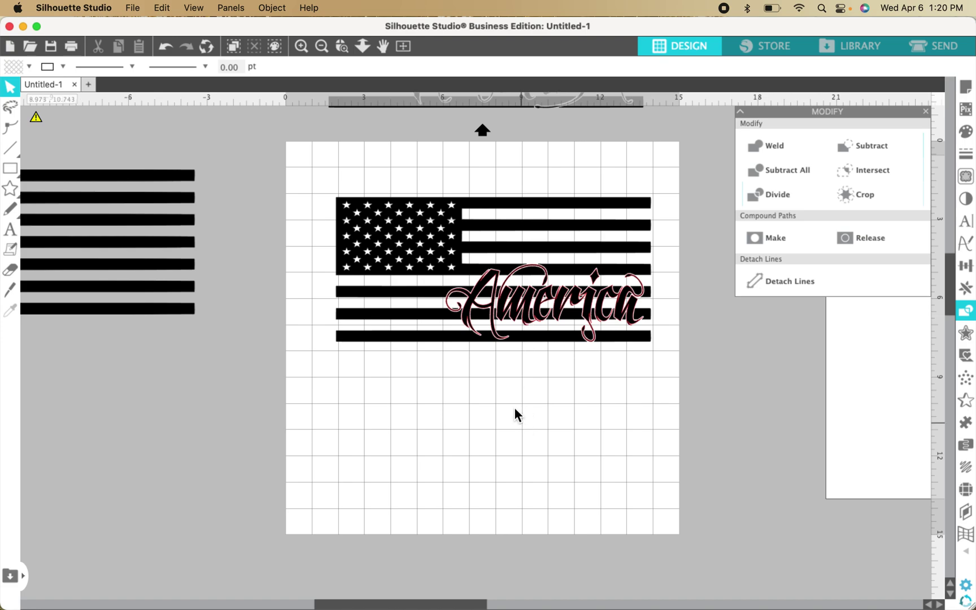
Set the line color of the flag and the America lettering to black
drag(294, 179, 686, 395)
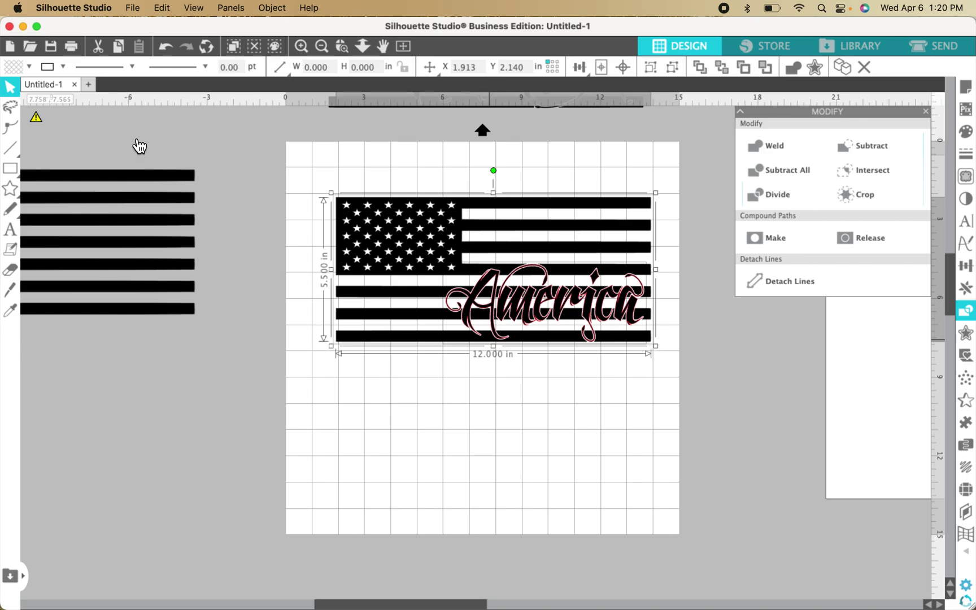
click(62, 66)
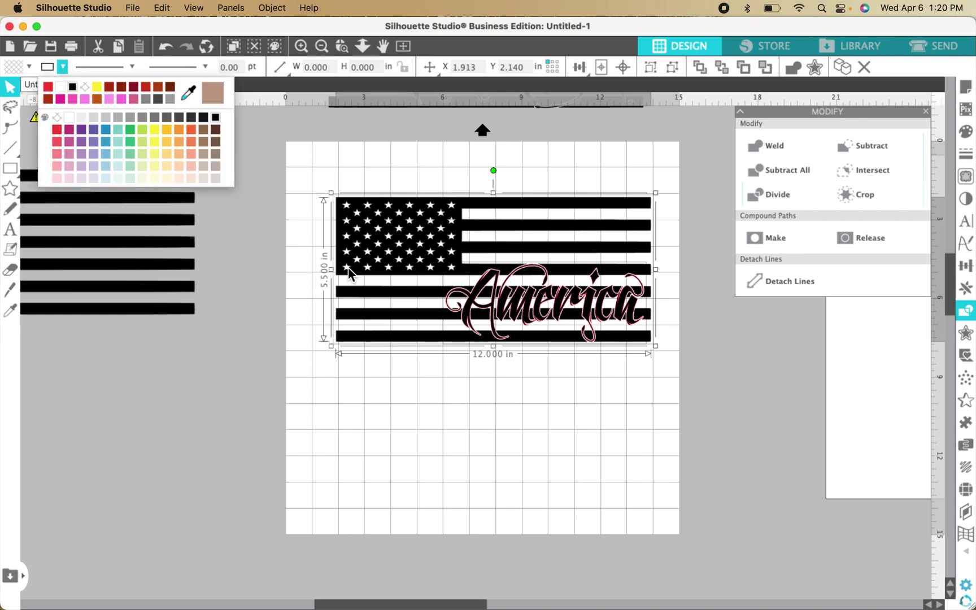
click(528, 317)
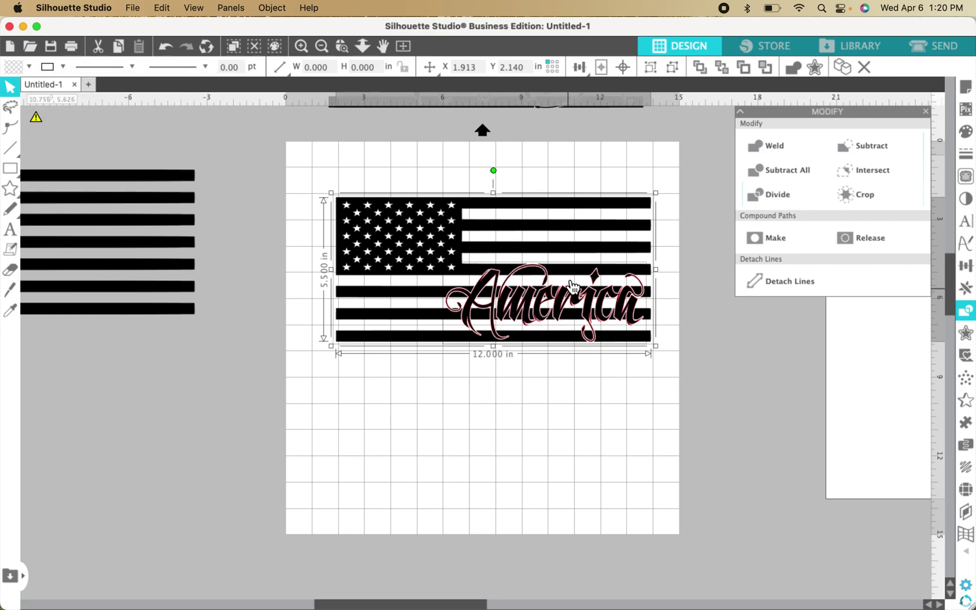
click(62, 66)
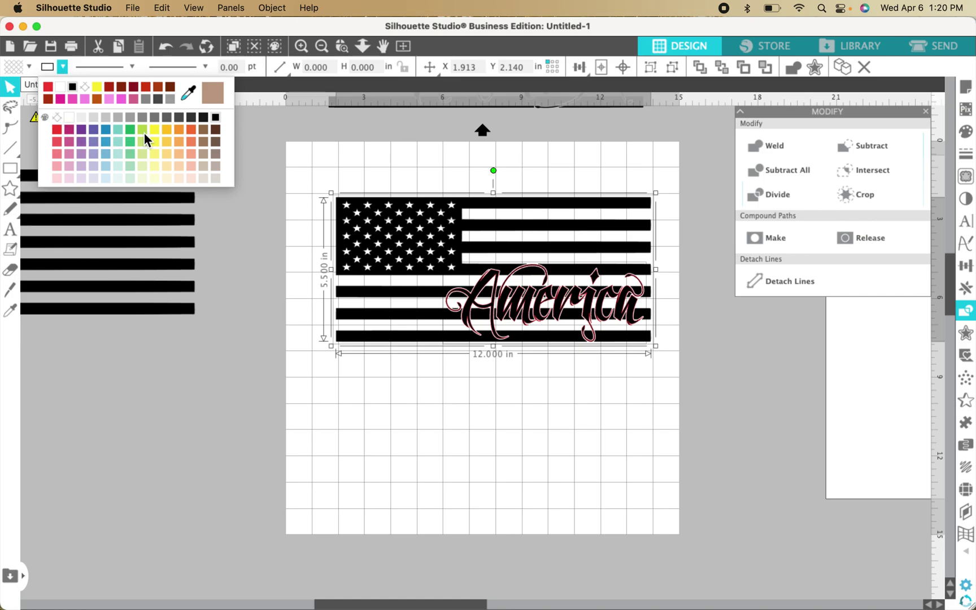
click(216, 117)
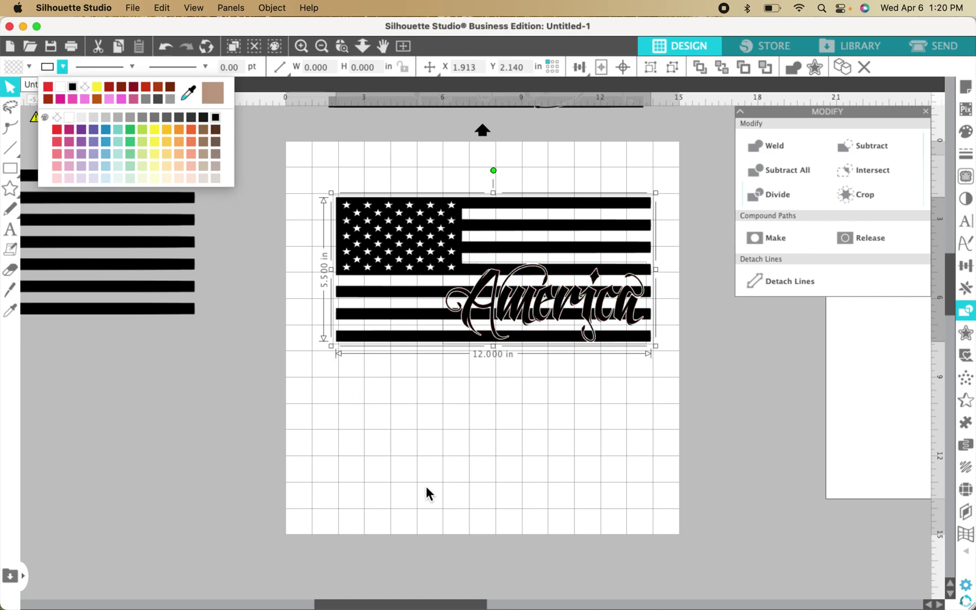
click(471, 472)
click(472, 474)
Group the flag and the America lettering into one design
drag(307, 143, 672, 405)
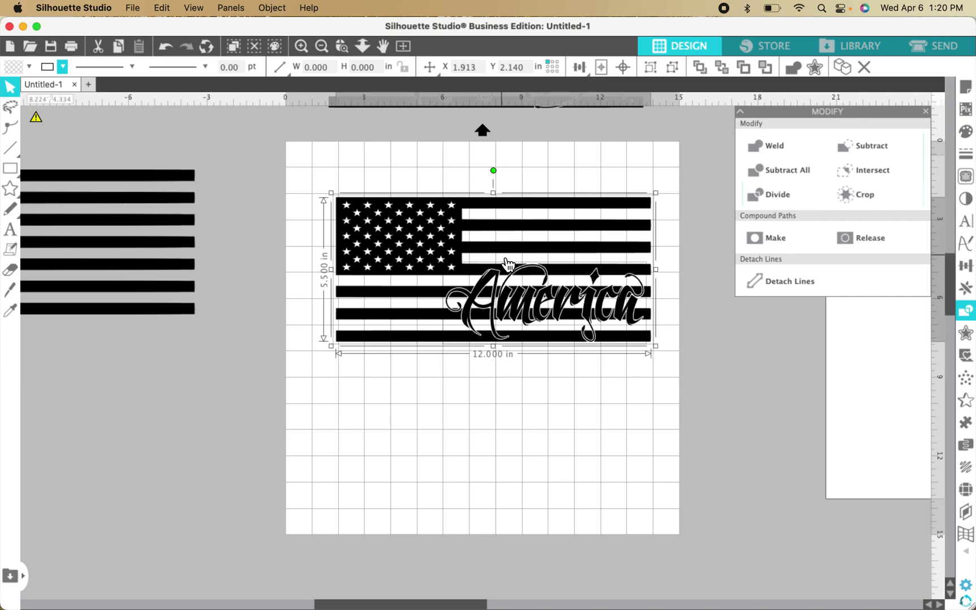
right_click(506, 260)
click(523, 487)
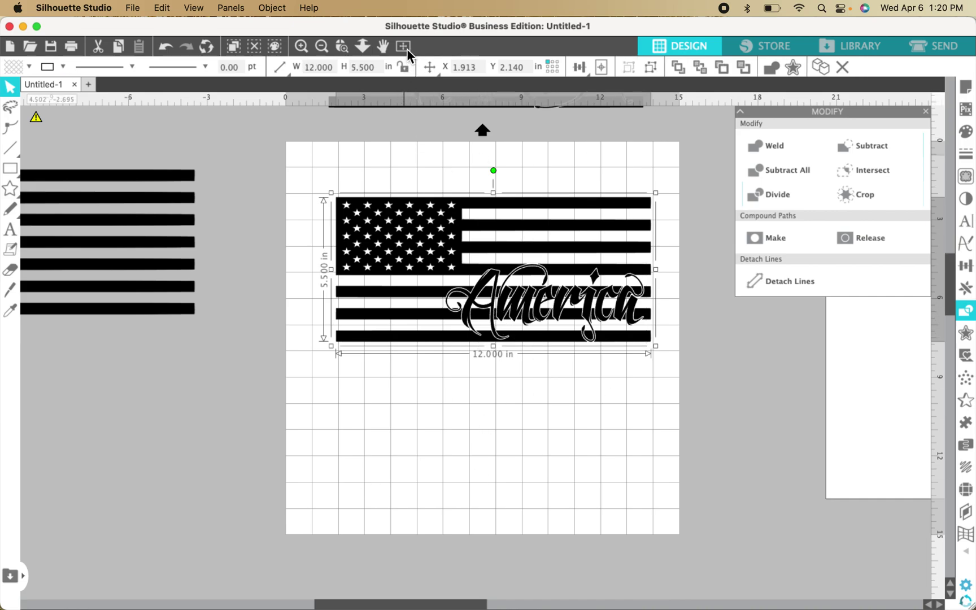
Start saving the selected flag design to the hard drive under the name America flag inlay
click(302, 46)
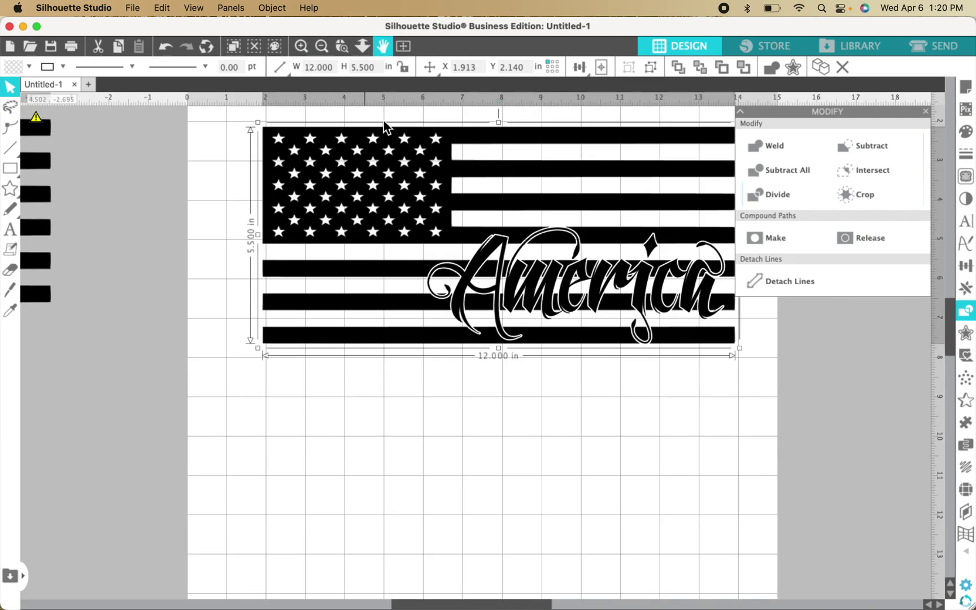
drag(419, 300, 366, 355)
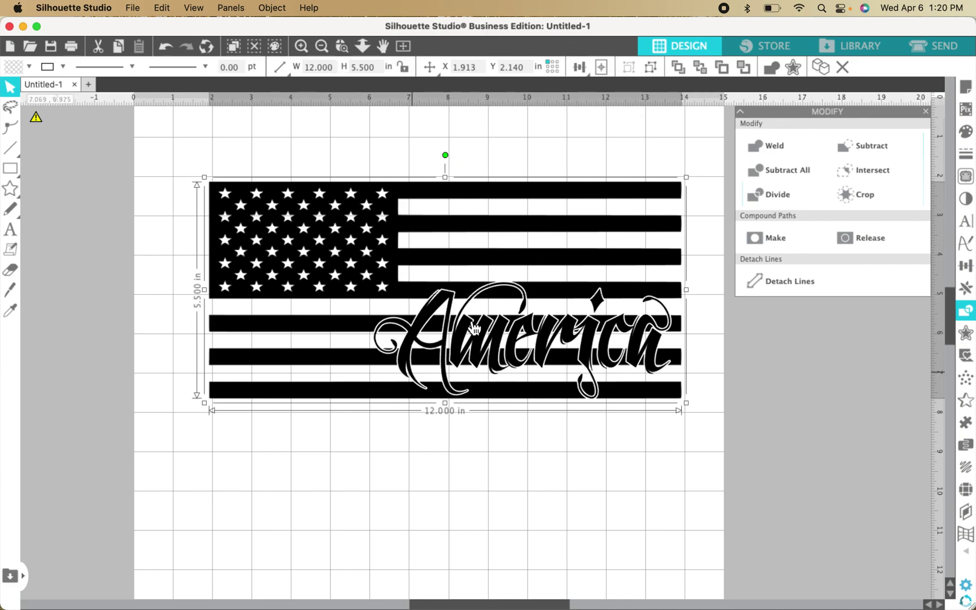
click(133, 7)
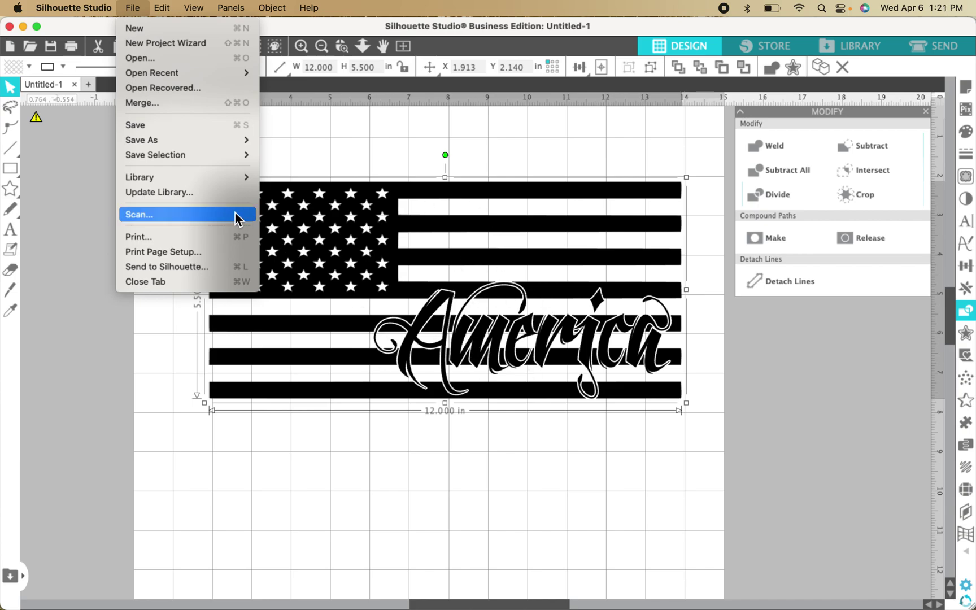
mouse_move(213, 163)
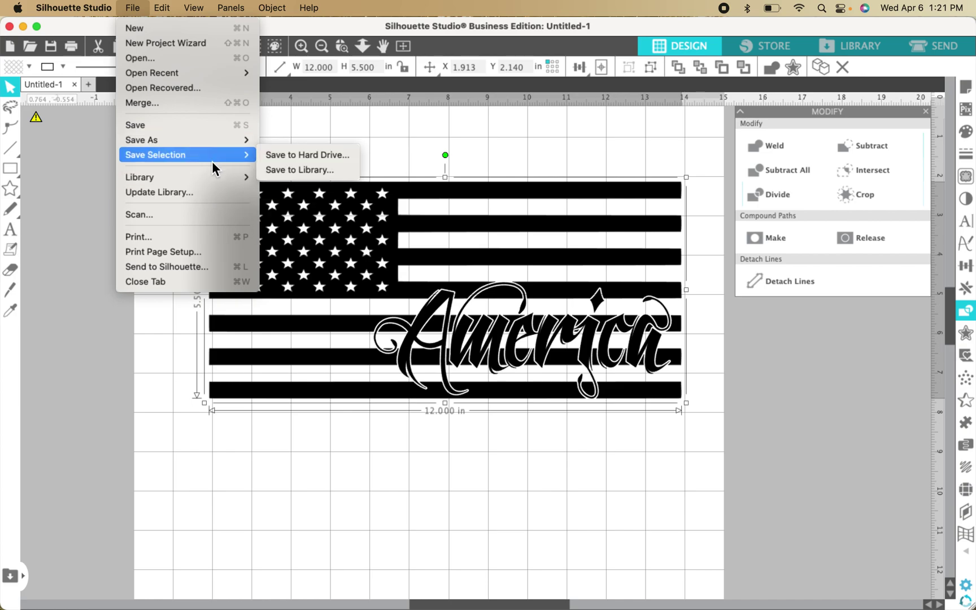
click(299, 155)
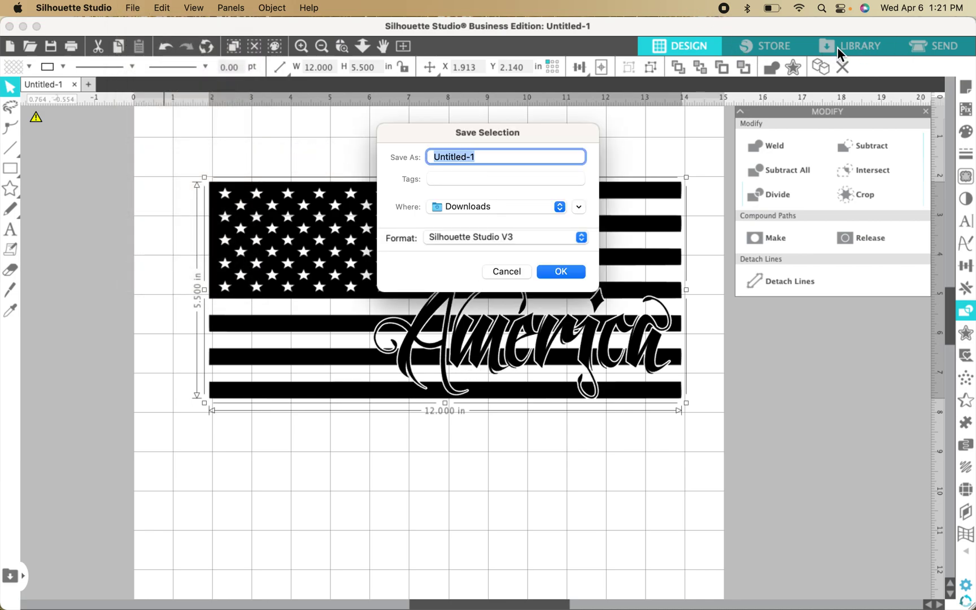
text(ame)
key(BackSpace)
key(BackSpace)
key(BackSpace)
text(America flag inlay)
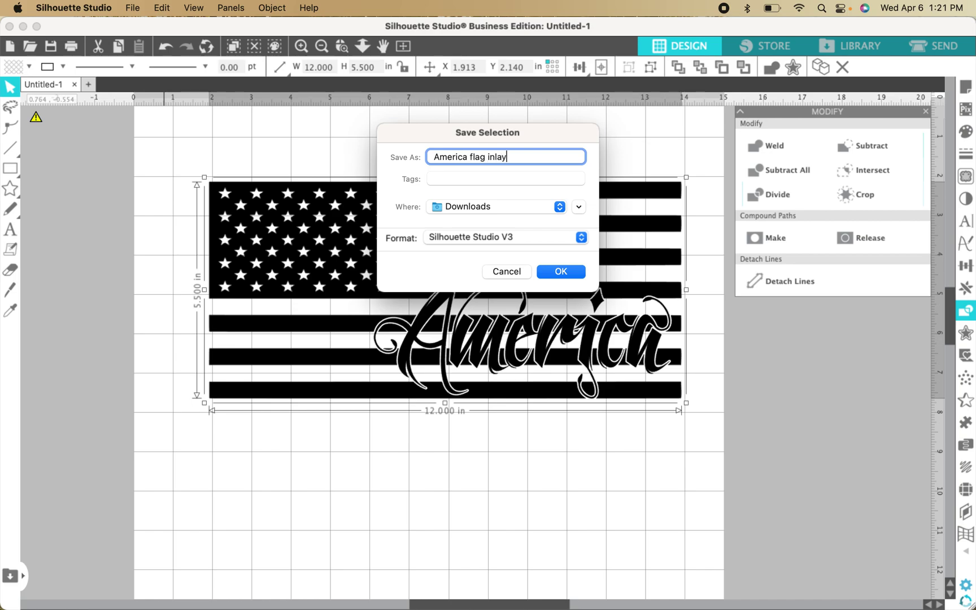
Export the selection to Downloads in PNG format with a transparent background
click(465, 239)
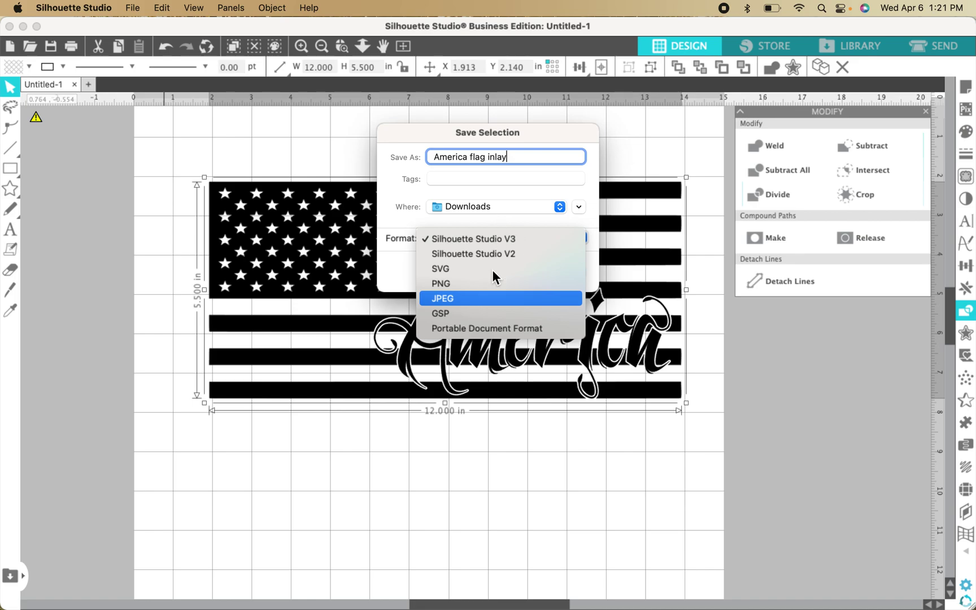
click(478, 290)
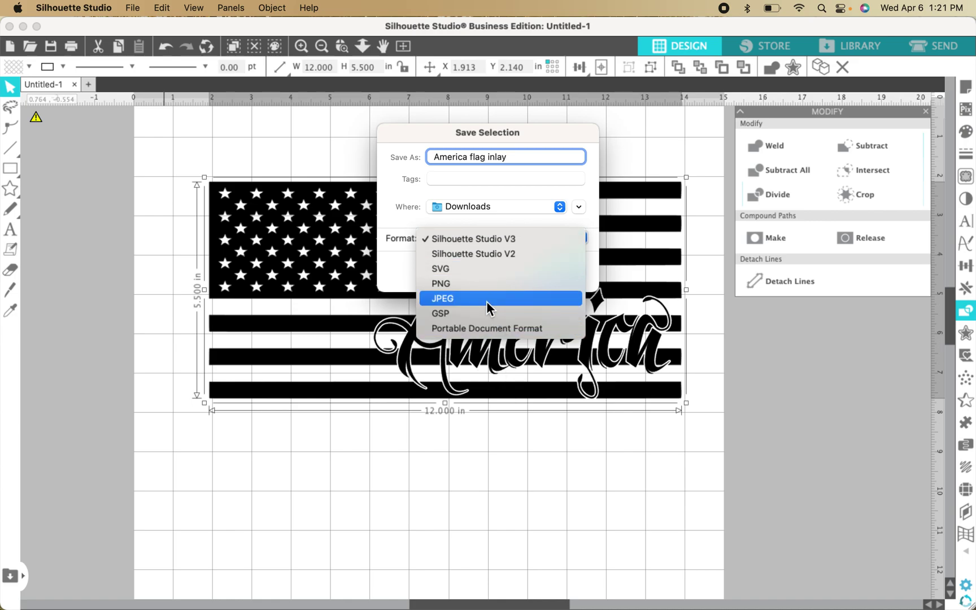
click(452, 285)
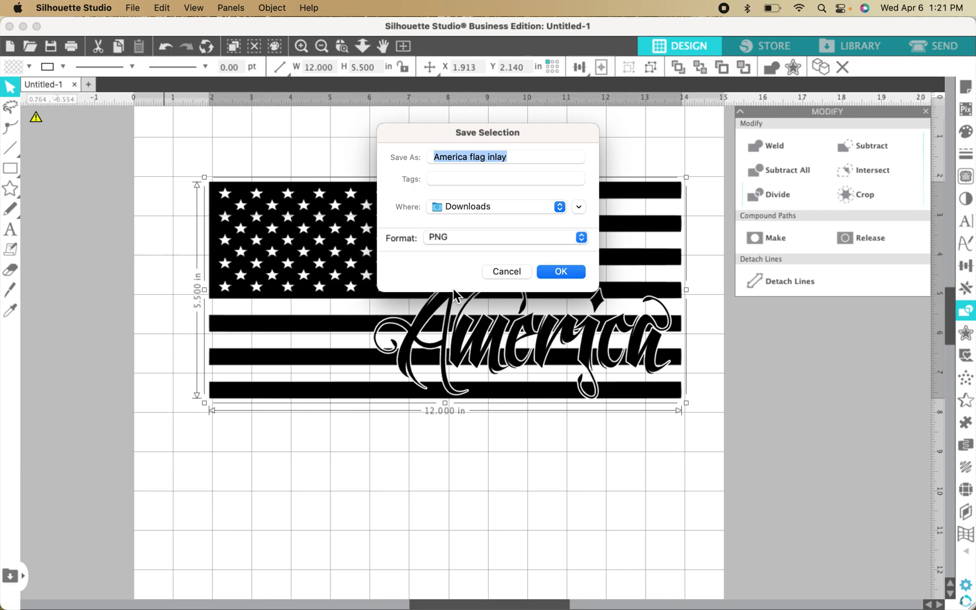
click(565, 278)
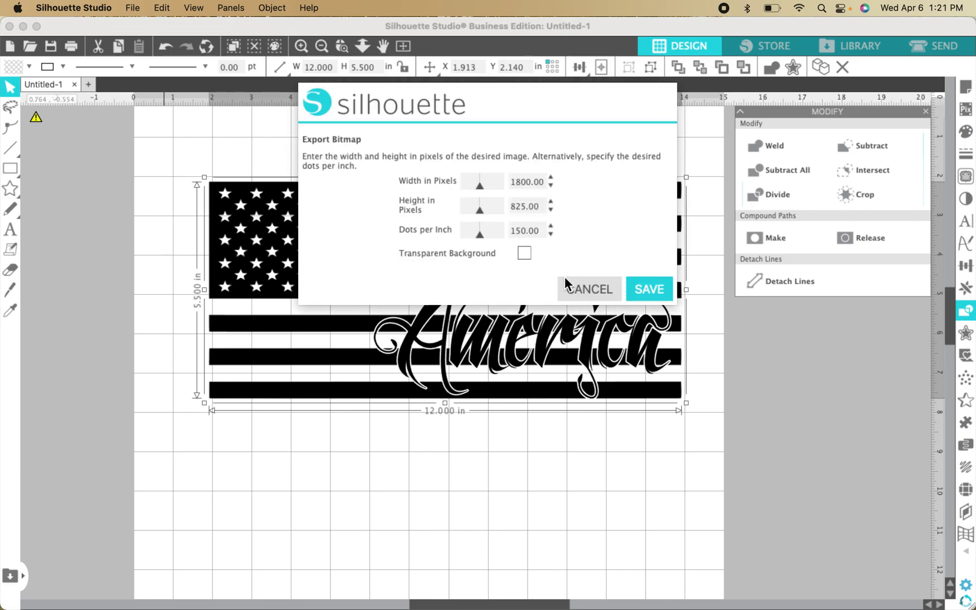
click(524, 254)
click(654, 286)
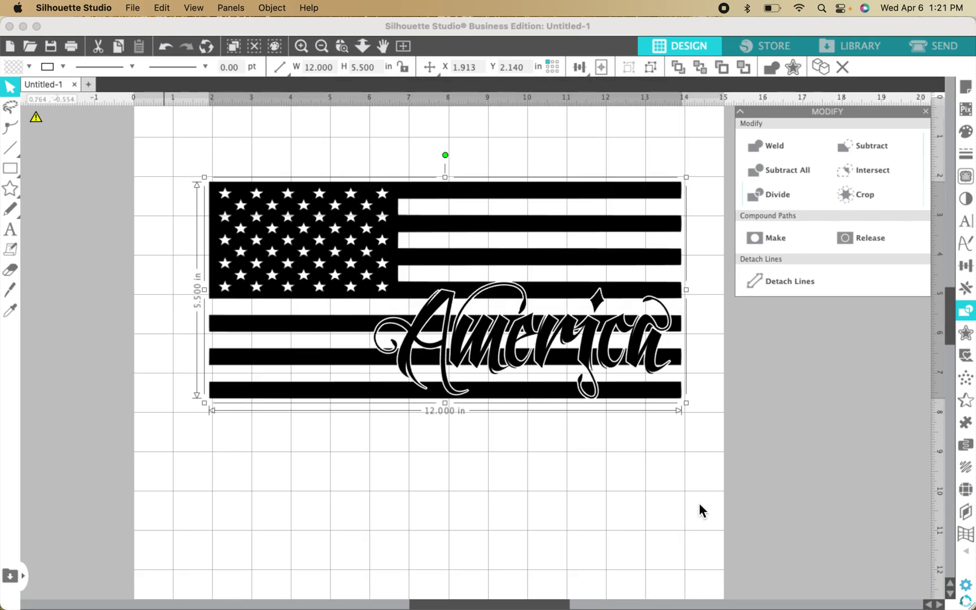
Switch to LightBurn, dismiss the license page, and import America flag inlay.png from the Downloads folder onto the workspace
click(548, 573)
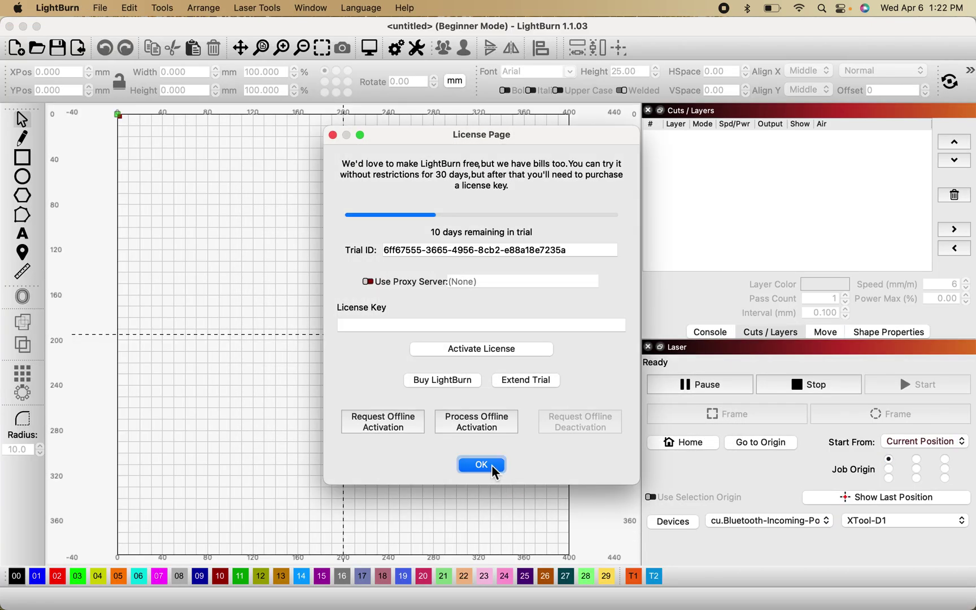
click(481, 465)
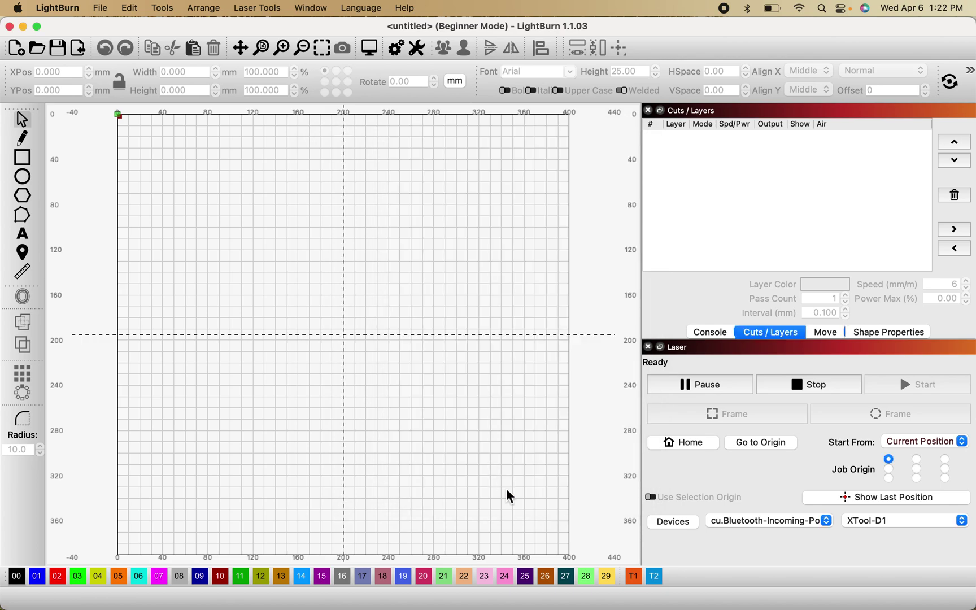
click(848, 534)
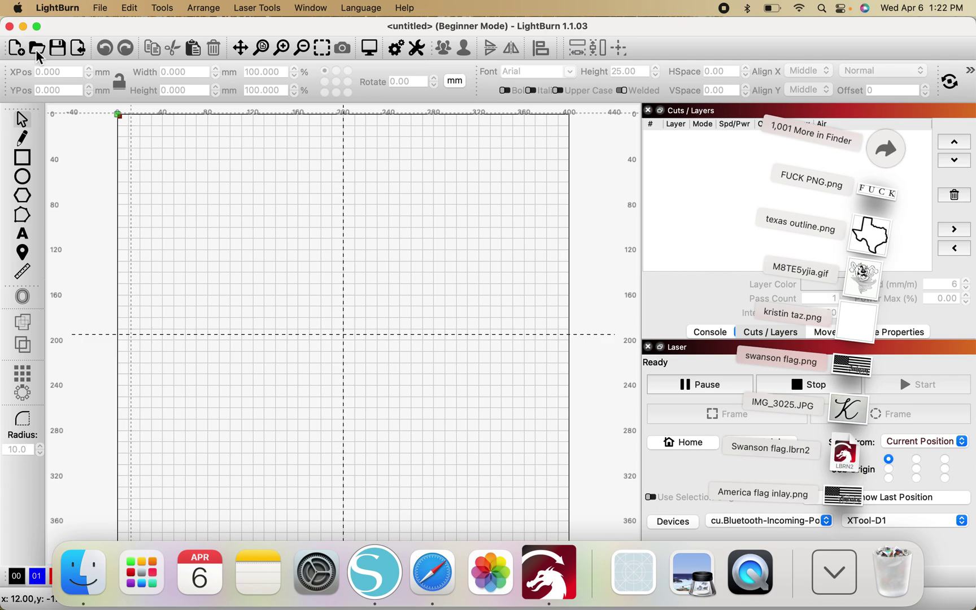
click(849, 500)
drag(849, 501, 388, 320)
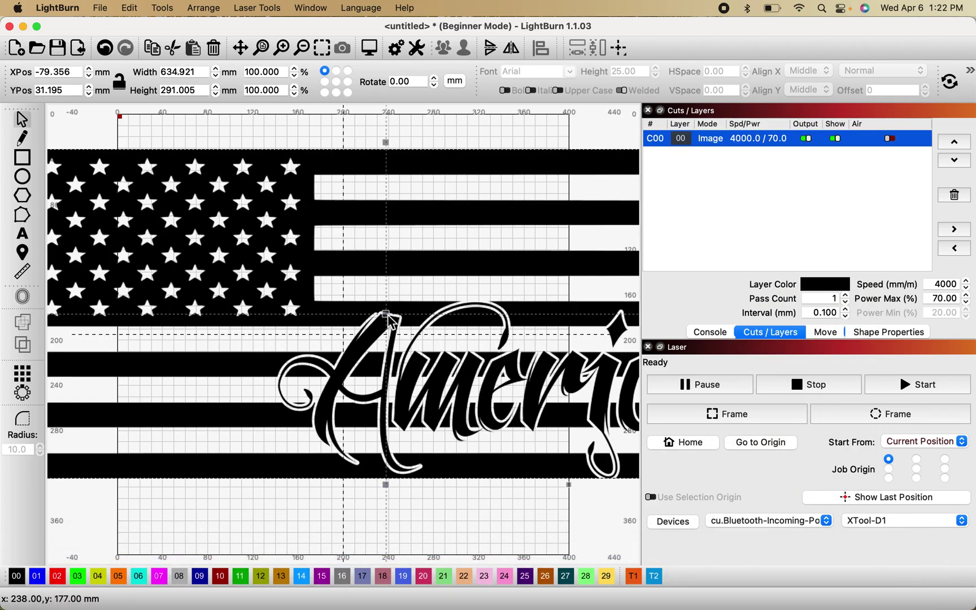
Scale the imported flag image down to about 272 by 125 mm and place it in the upper part of the work area
drag(277, 257, 432, 303)
drag(178, 192, 588, 376)
mouse_move(619, 440)
mouse_down()
mouse_move(540, 419)
mouse_move(253, 137)
mouse_move(225, 194)
mouse_move(190, 213)
mouse_up()
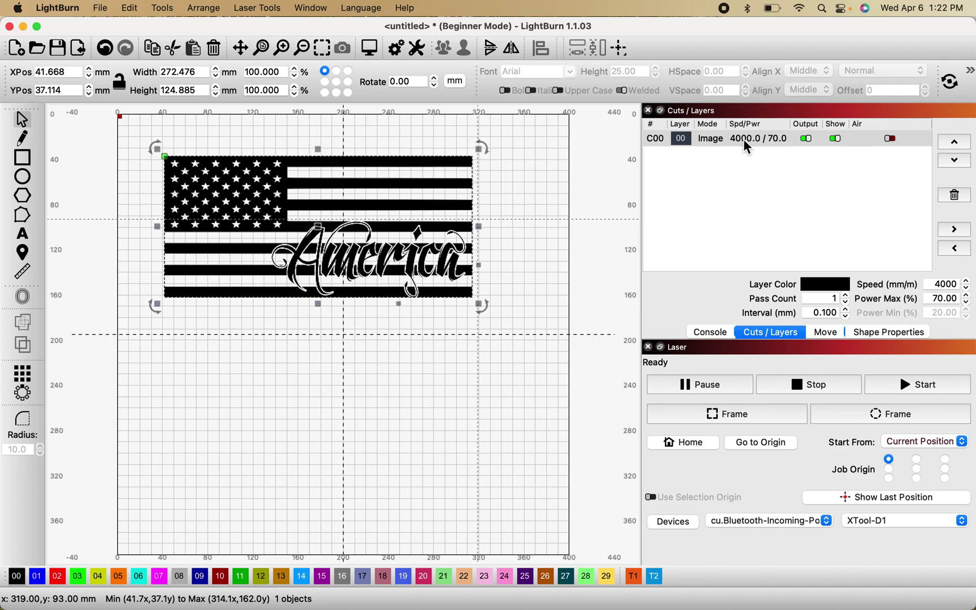
Trace the flag image into vector outlines, then pull the original image off the trace and delete it
click(717, 146)
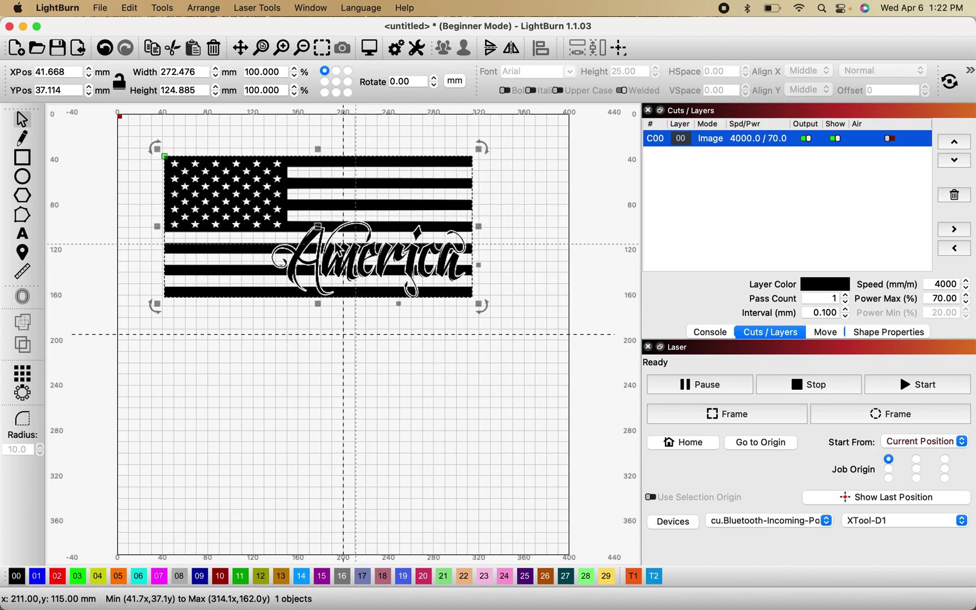
right_click(337, 241)
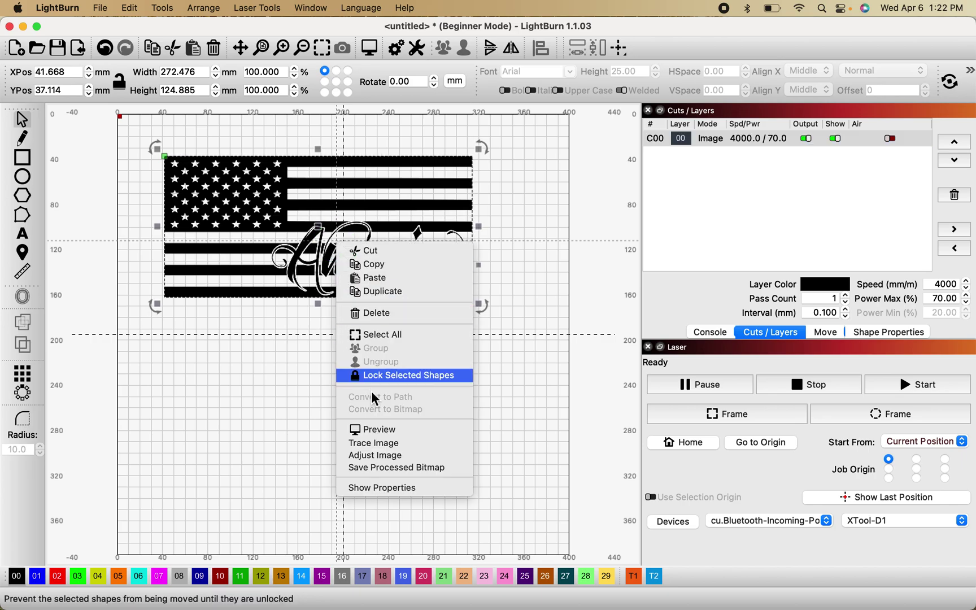
click(376, 444)
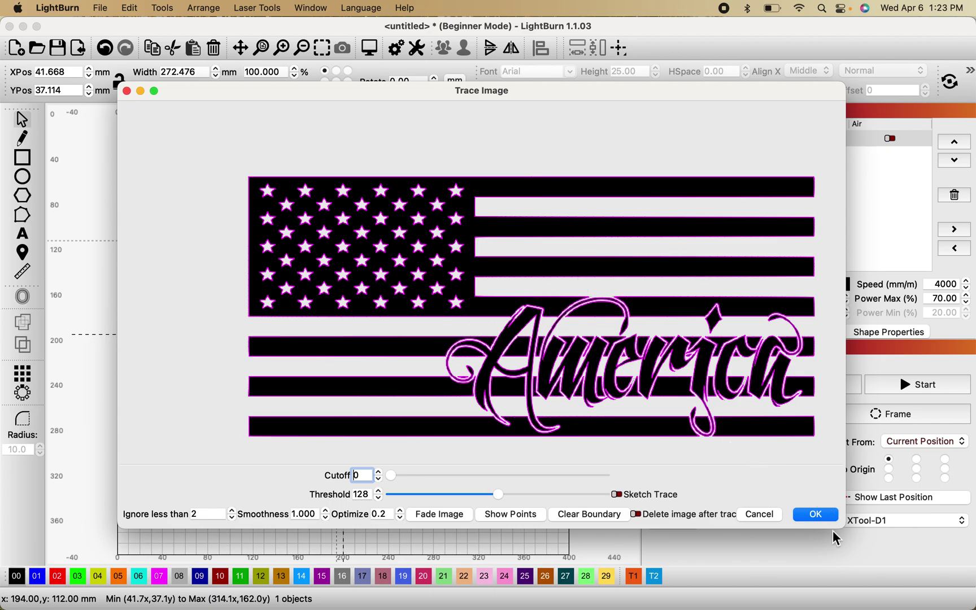
click(826, 515)
drag(429, 205, 450, 405)
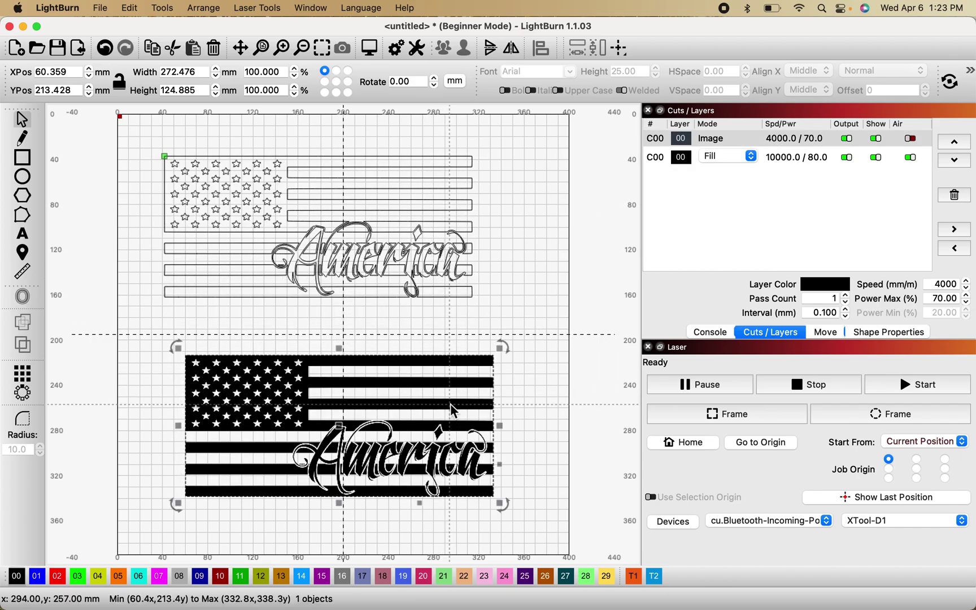
key(Delete)
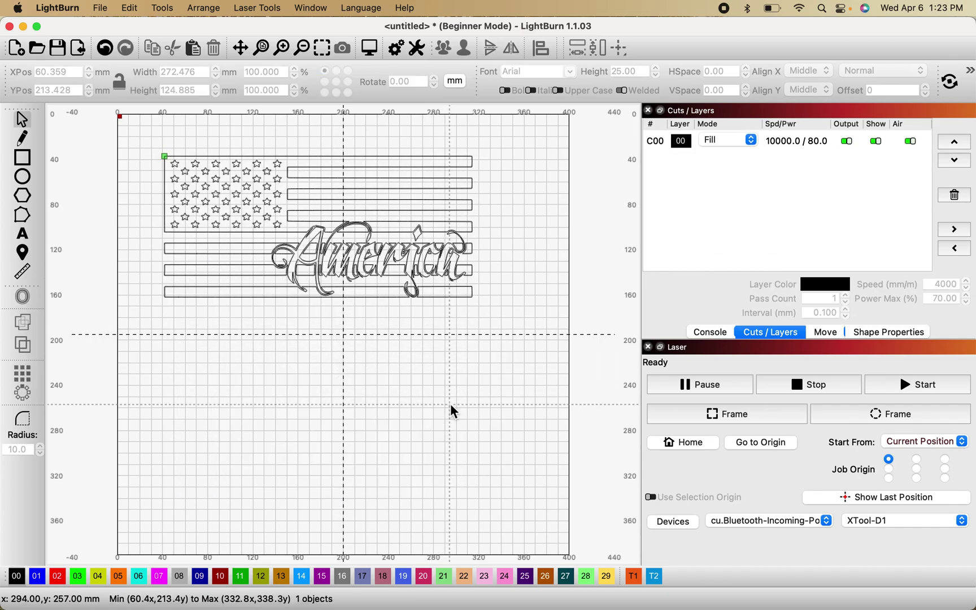
Select the traced flag and lettering, review the mode options of their layer, and clear the selection
drag(154, 138, 511, 344)
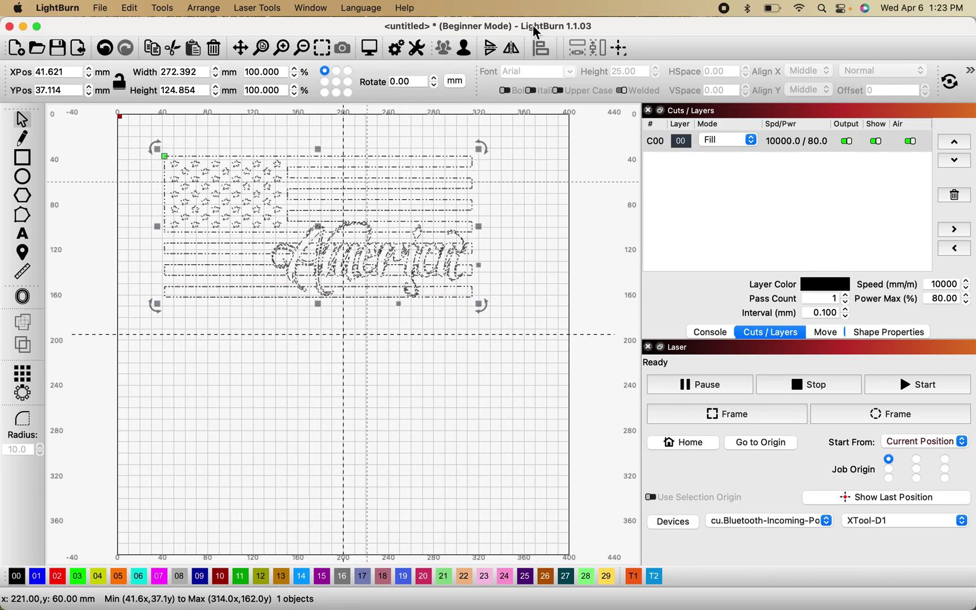
click(752, 140)
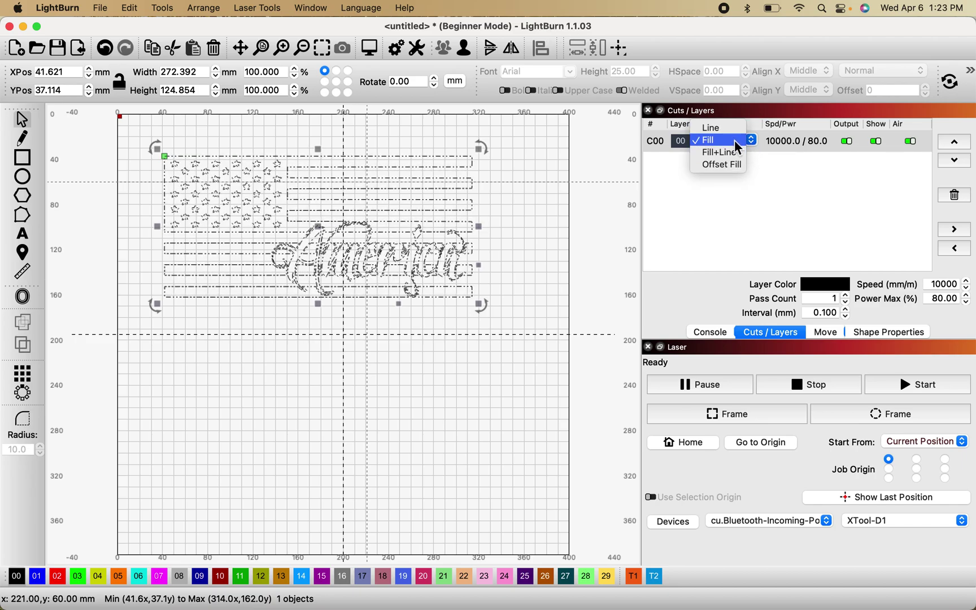
click(741, 205)
click(417, 494)
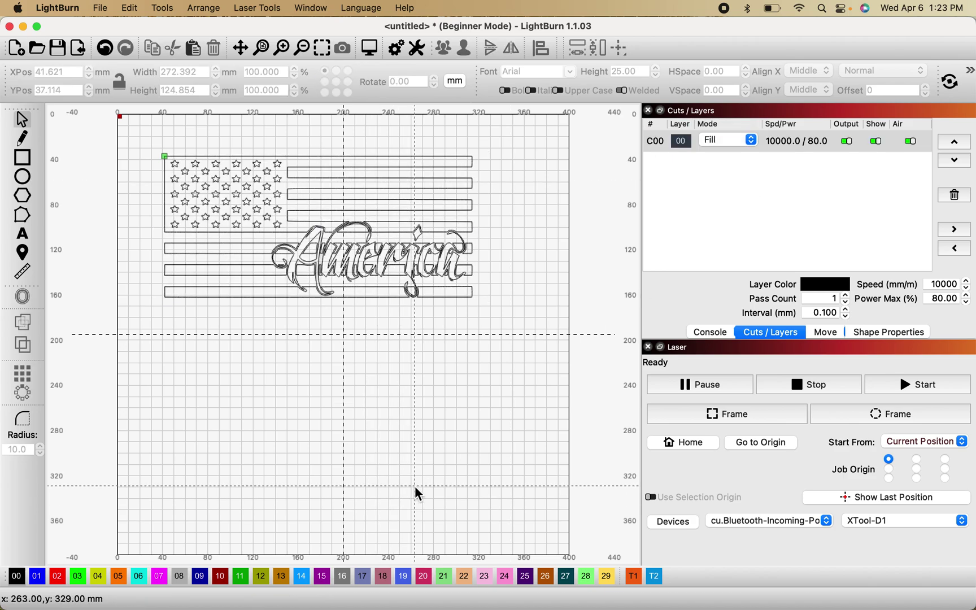